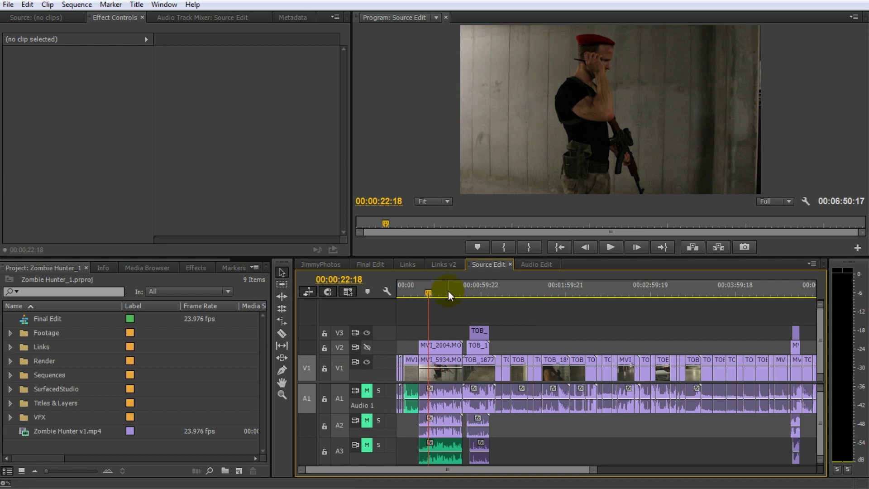
Scrub the Source Edit timeline to the MVI_5934.MOV soldier shot near 00:00:16:23
drag(429, 293, 450, 320)
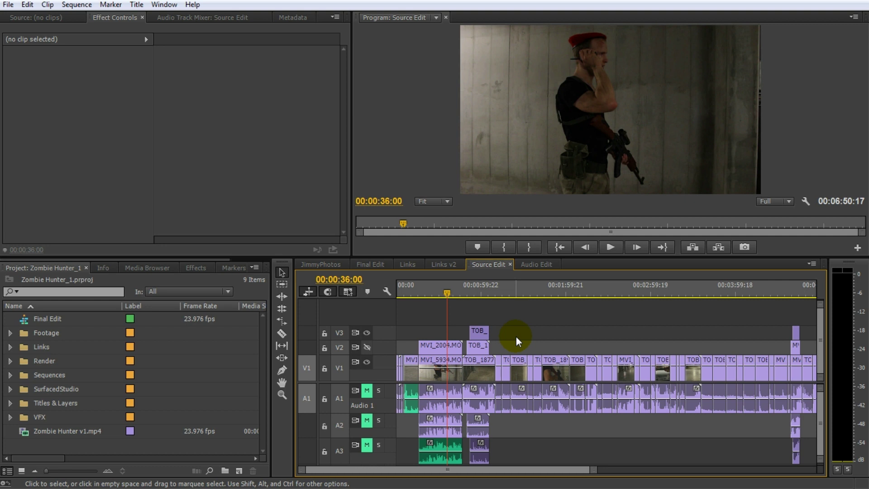
drag(438, 291, 421, 299)
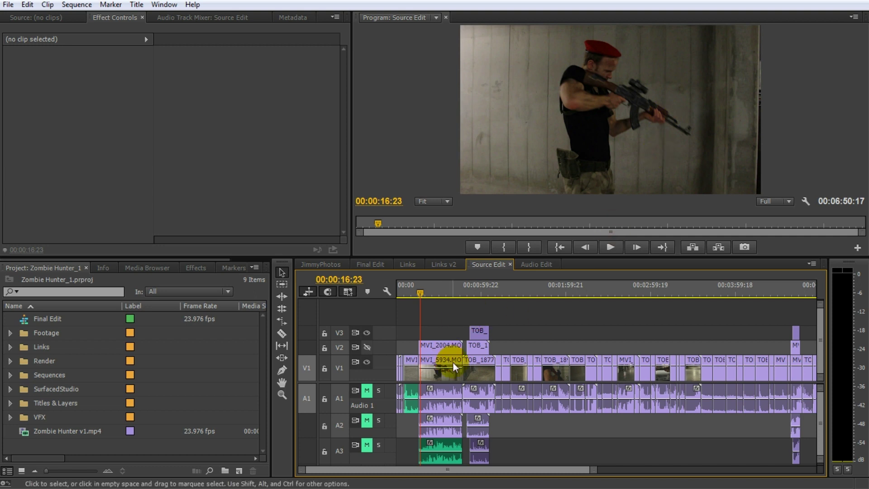
Replace the MVI_5934.MOV clip on V1 with an After Effects composition
click(428, 362)
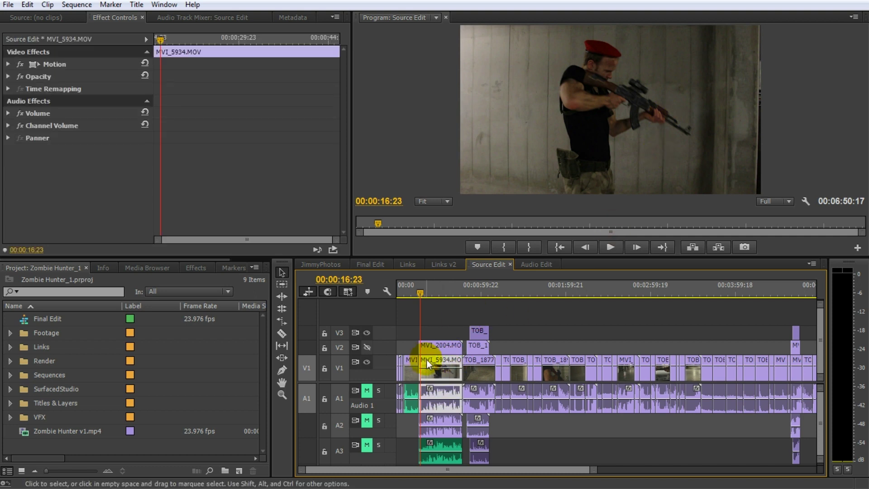
right_click(428, 362)
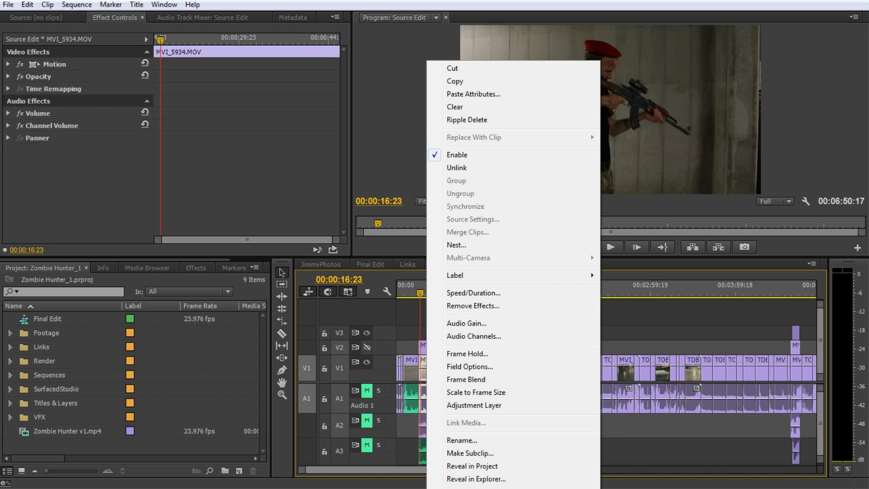
key(Escape)
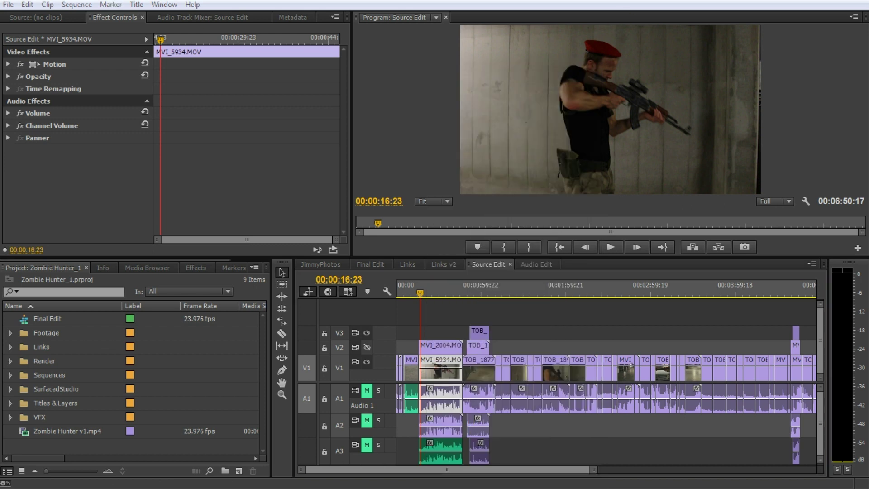
drag(868, 487, 625, 229)
right_click(357, 177)
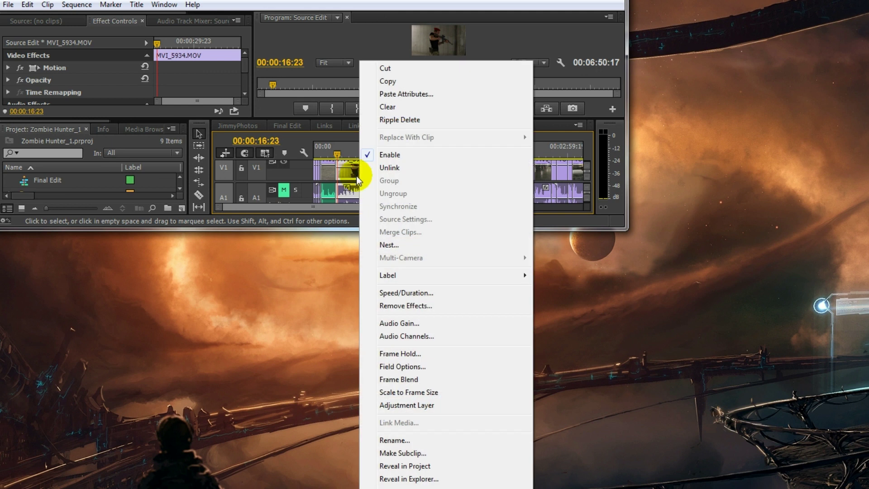
key(Escape)
drag(631, 230, 867, 487)
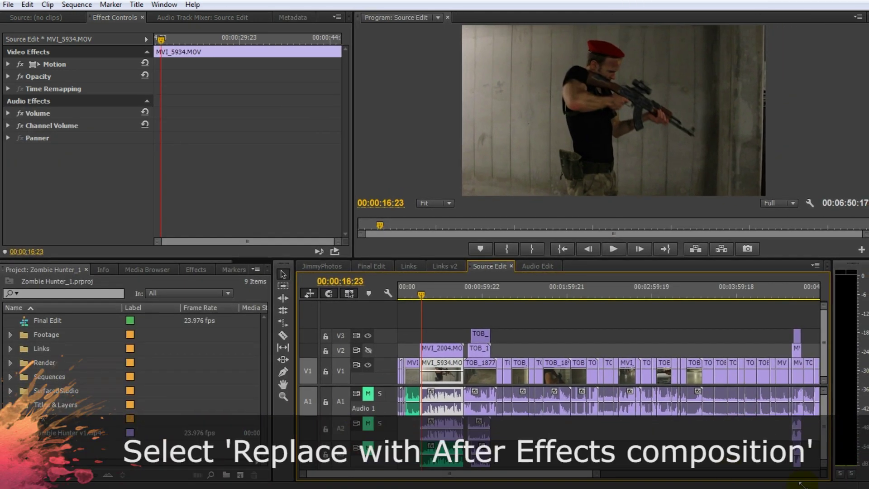
right_click(444, 378)
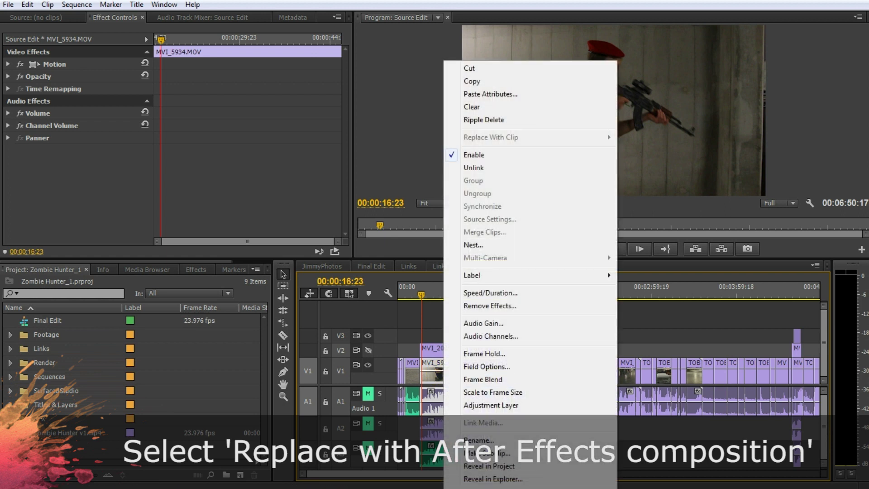
click(451, 403)
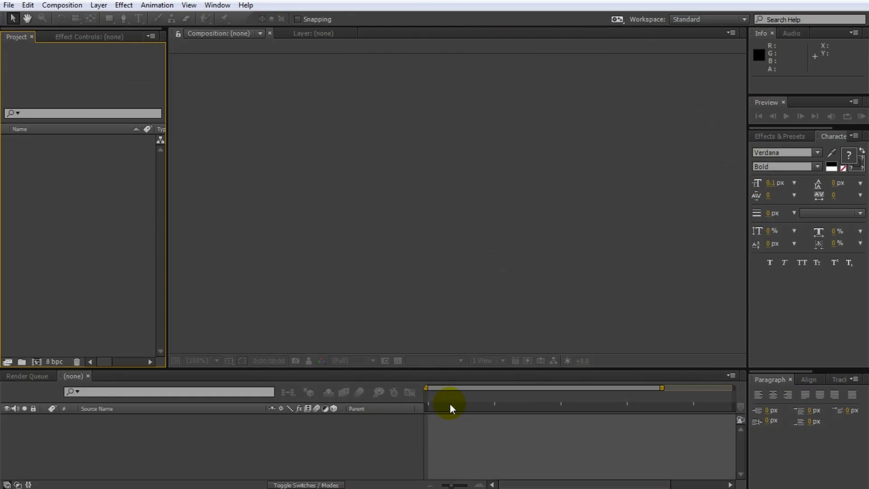
Save the new linked After Effects project with Ctrl+S and preview the shot
key(ctrl+s)
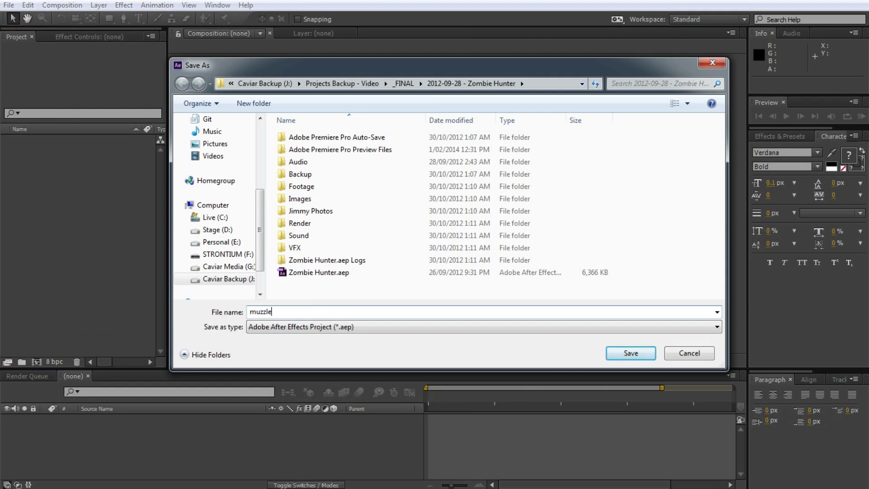
key(Return)
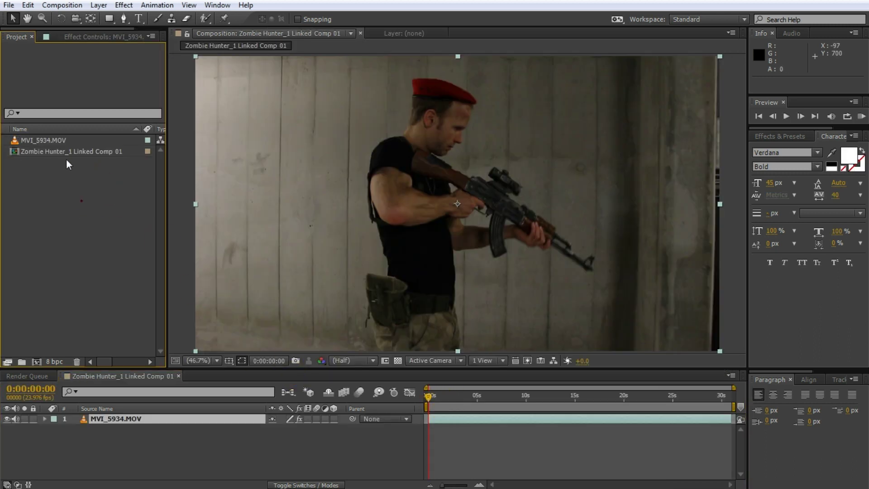
click(64, 151)
click(81, 165)
mouse_move(452, 395)
mouse_down()
mouse_move(638, 404)
mouse_move(430, 400)
mouse_move(455, 406)
mouse_up()
Import Muzzle_Flash_07.mov from the Action Essentials 2 720p '11. Muzzle_Flashes' folder
double_click(56, 182)
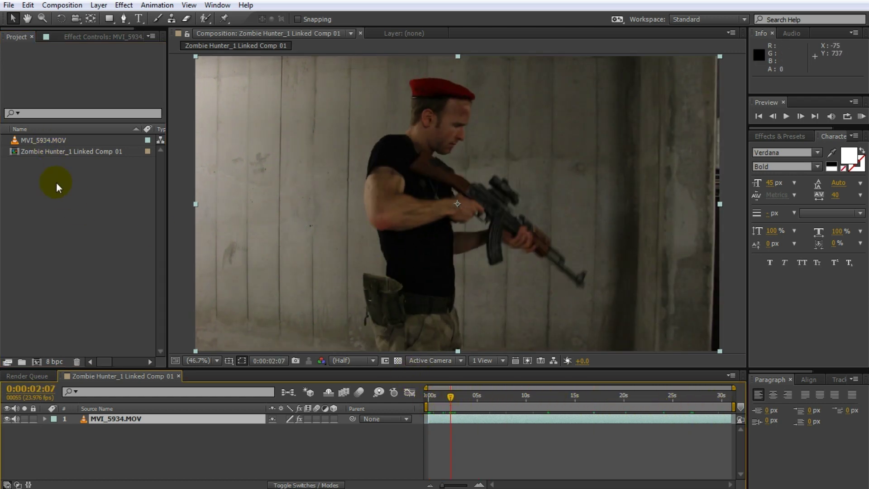
click(346, 74)
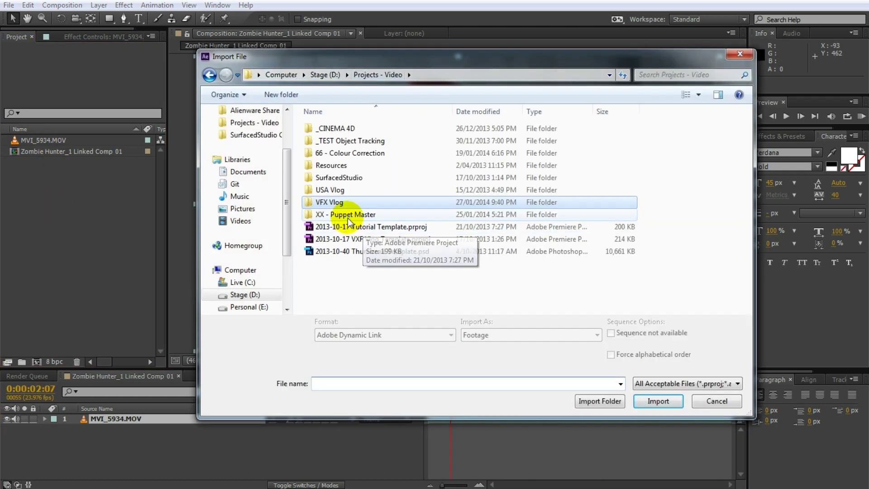
double_click(333, 165)
double_click(324, 141)
double_click(350, 251)
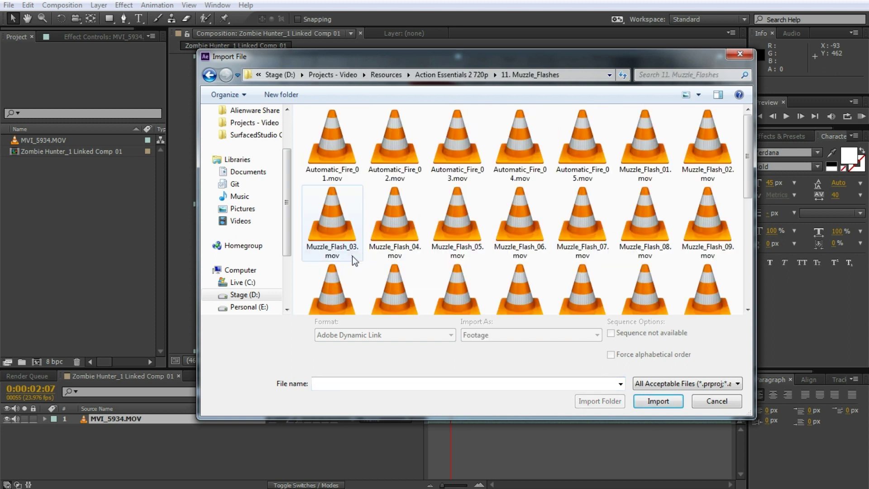
click(516, 229)
double_click(589, 224)
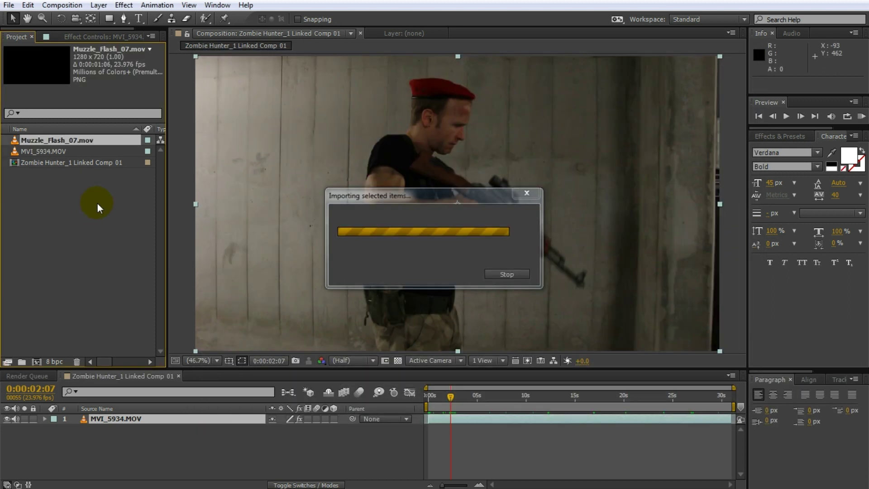
Add Muzzle_Flash_07.mov to the comp and position it at the rifle barrel
drag(31, 141, 438, 400)
click(439, 418)
drag(472, 202, 671, 290)
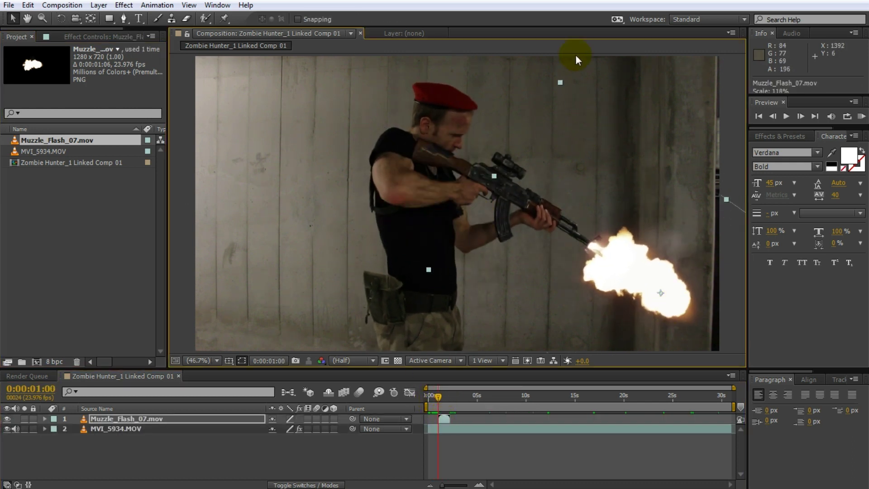
click(780, 136)
Duplicate MVI_5934 with a large ellipse mask feathered to 590 and Add blend mode
click(150, 429)
key(ctrl+d)
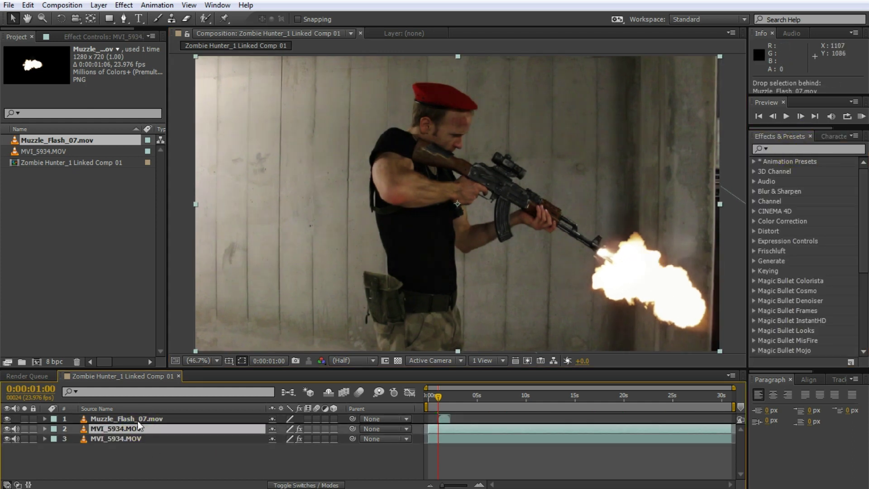
drag(109, 18, 148, 52)
drag(461, 128, 742, 348)
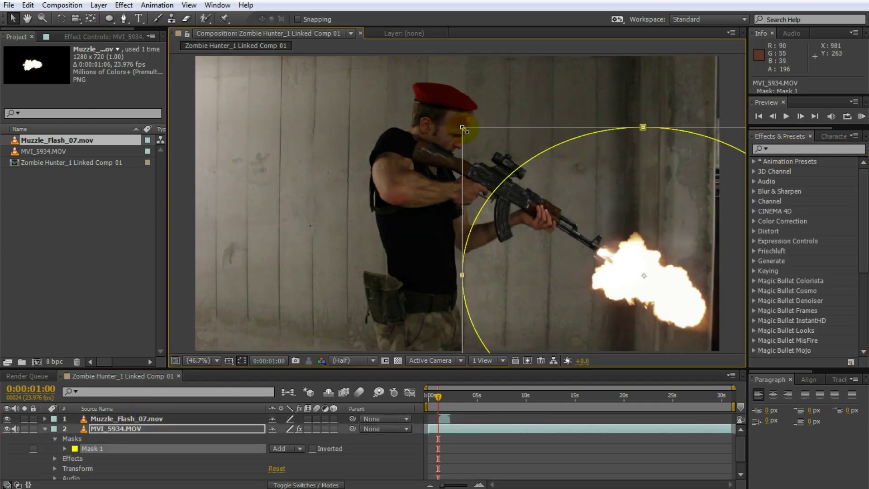
click(44, 428)
key(F4)
click(283, 429)
click(323, 163)
click(65, 434)
drag(278, 454, 607, 430)
Keyframe the glow layer's opacity from 77% to 0% over a few frames, preview, and save
key(alt+shift+t)
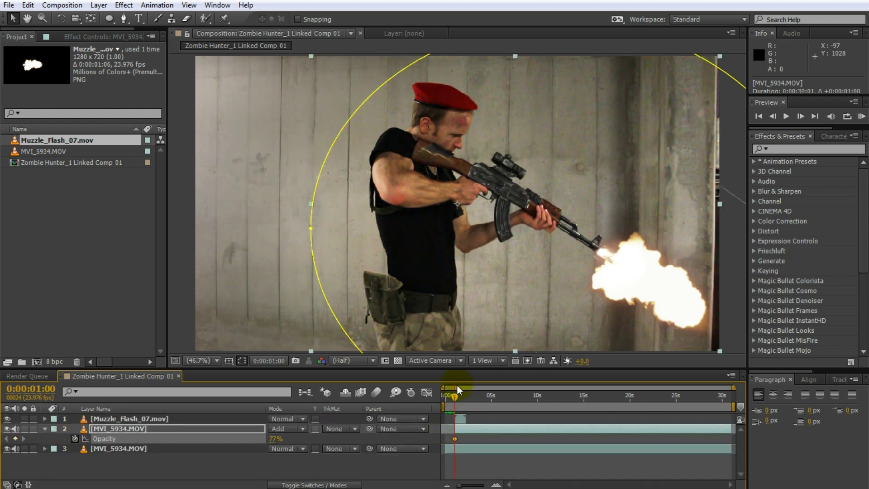
drag(454, 398, 455, 398)
drag(271, 438, 254, 438)
key(equal)
key(equal)
key(equal)
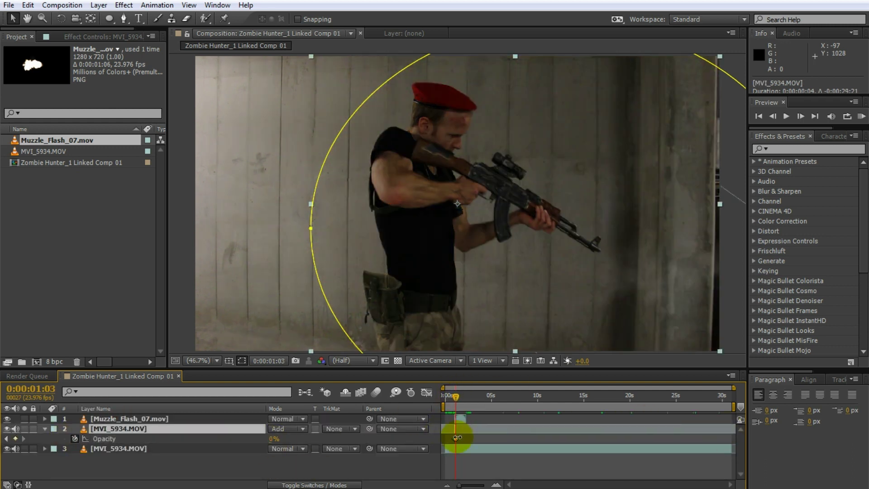
click(528, 464)
key(KP_0)
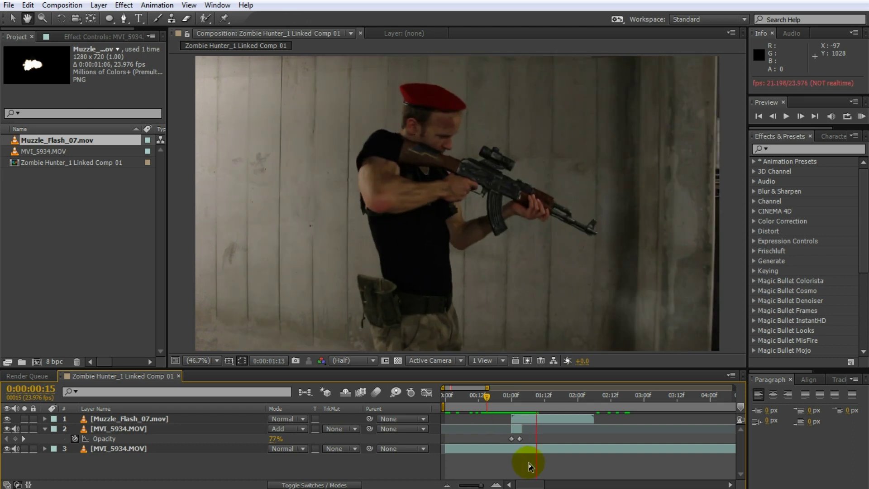
key(space)
key(ctrl+s)
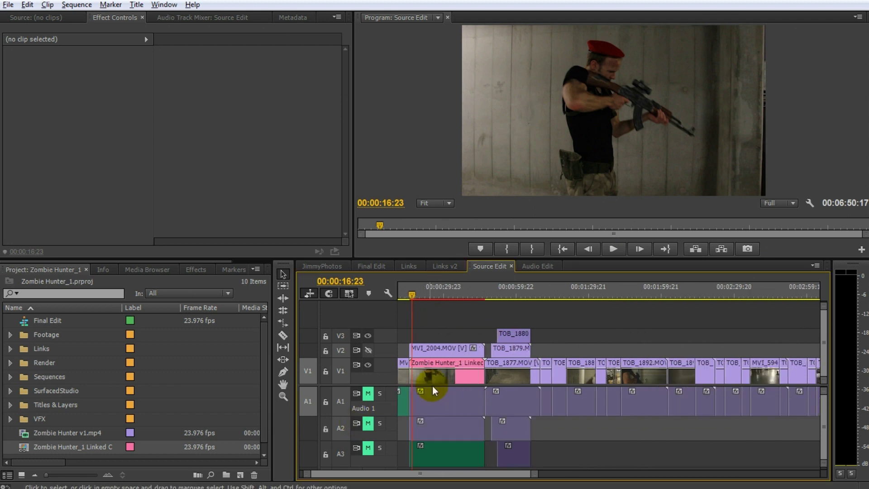
Zoom in on the linked comp clip and play it from just before the flash
click(457, 365)
key(equal)
key(equal)
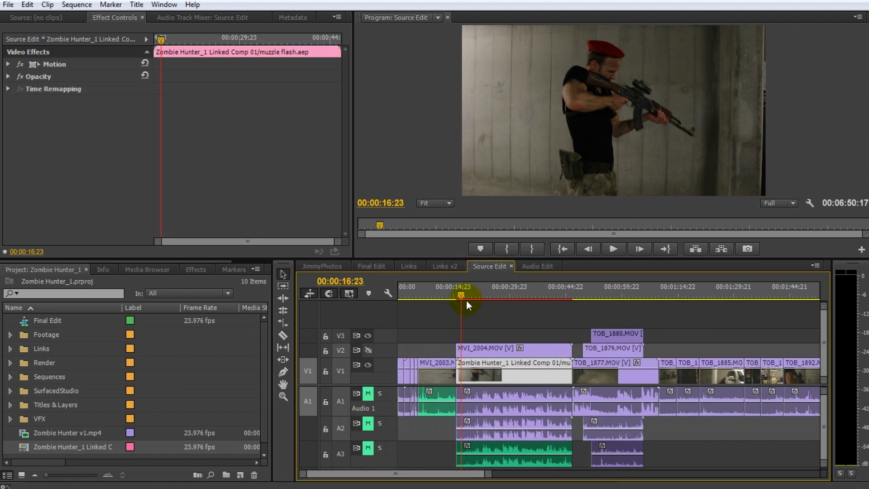
drag(466, 299, 457, 295)
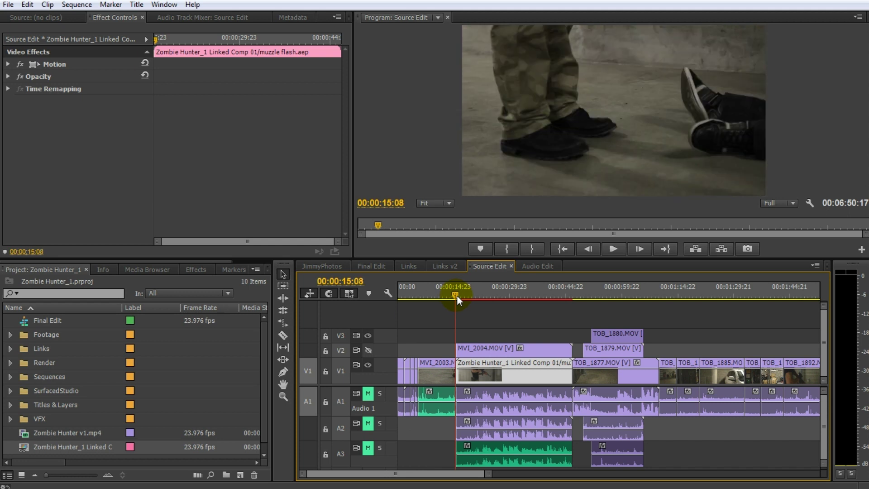
key(space)
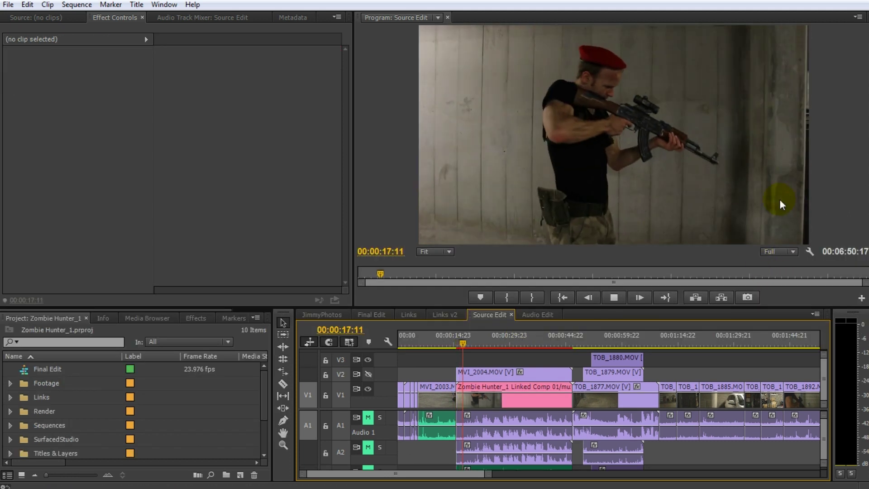
key(space)
key(Up)
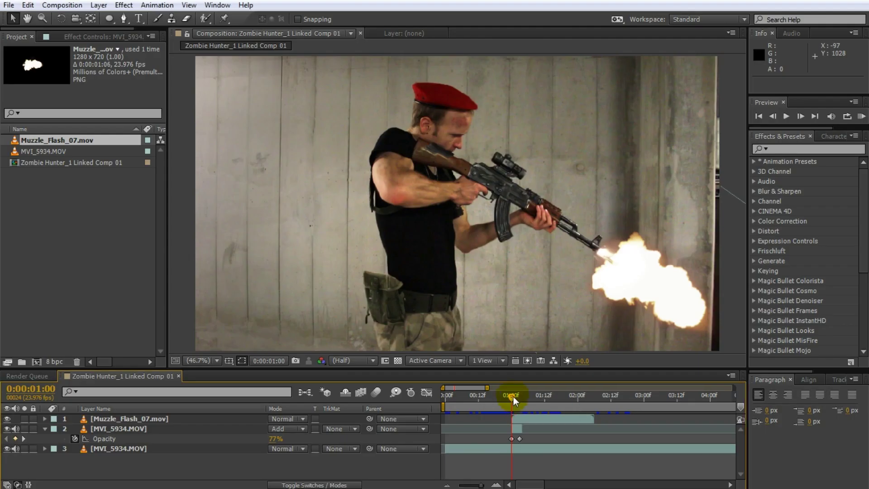
Apply Tint to Muzzle_Flash_07.mov and map white to a saturated blue
click(170, 421)
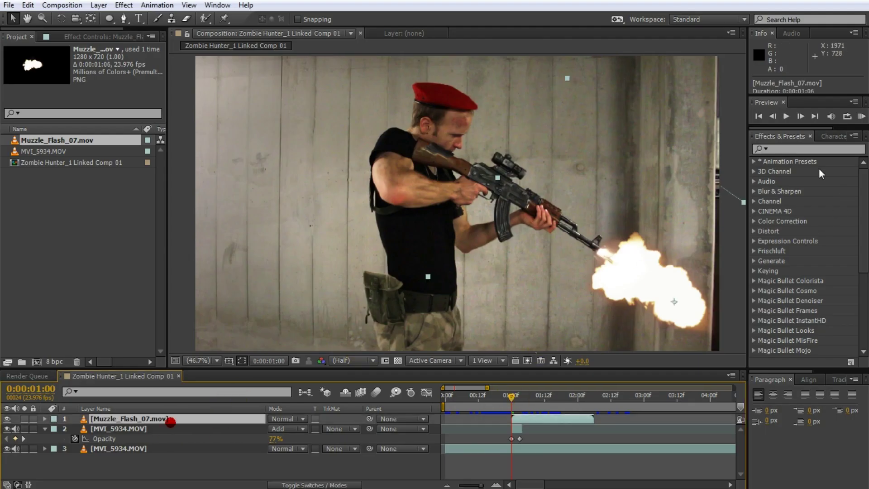
click(804, 149)
text(tin)
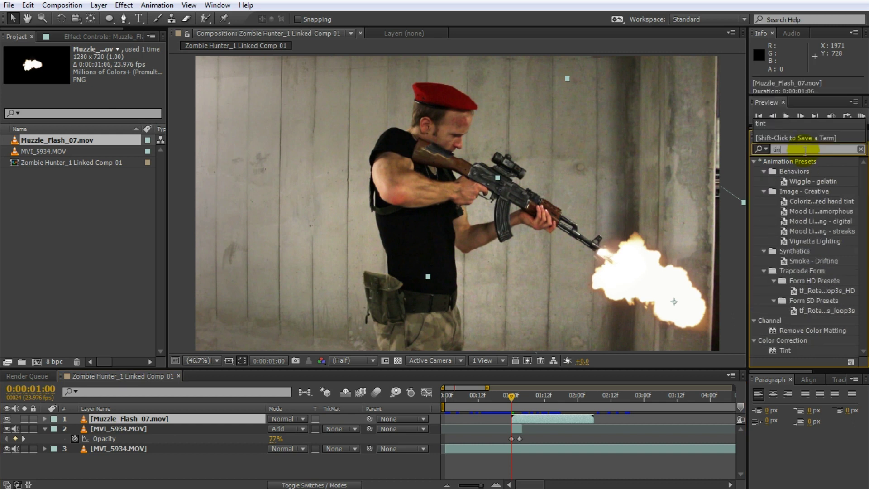
double_click(786, 350)
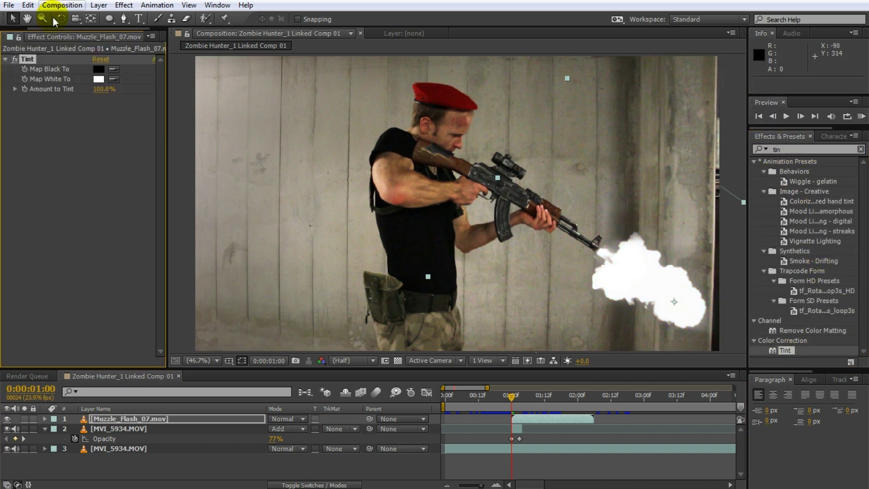
click(99, 79)
drag(381, 448, 381, 301)
mouse_move(254, 308)
mouse_down()
mouse_move(287, 315)
mouse_move(262, 304)
mouse_move(304, 303)
mouse_up()
click(481, 302)
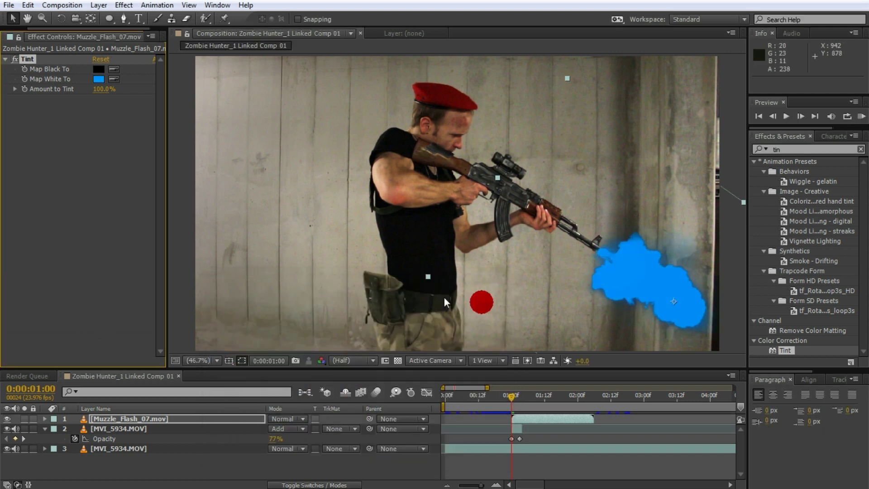
click(523, 401)
click(549, 434)
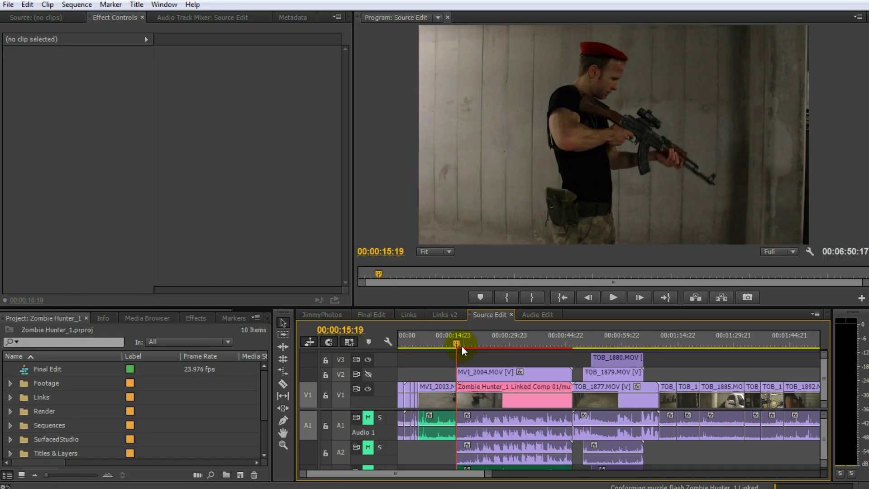
click(490, 356)
key(space)
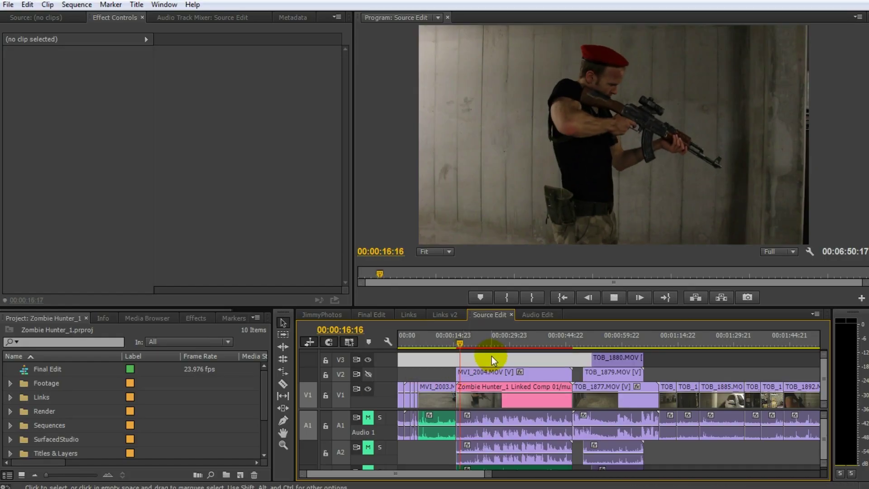
key(space)
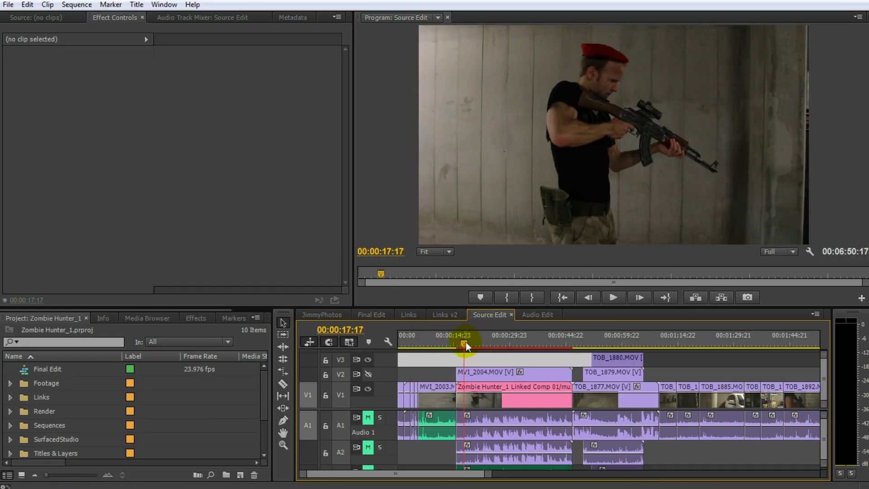
click(464, 343)
drag(464, 343, 463, 343)
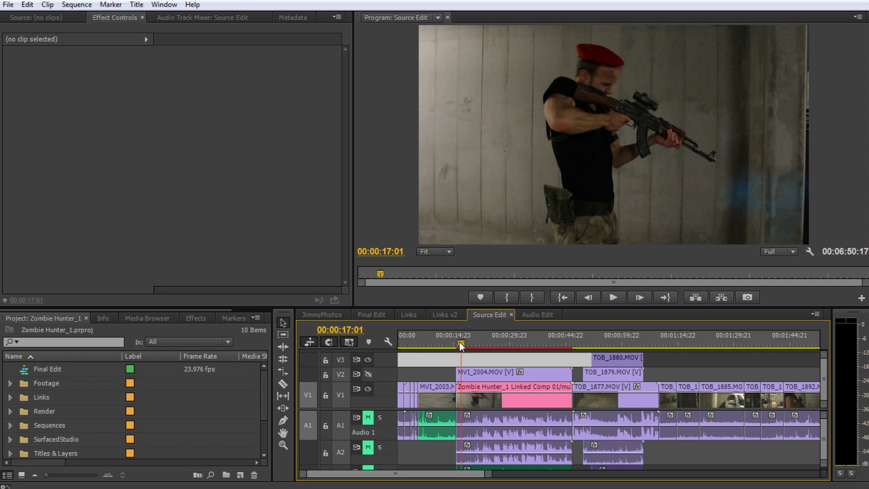
click(459, 342)
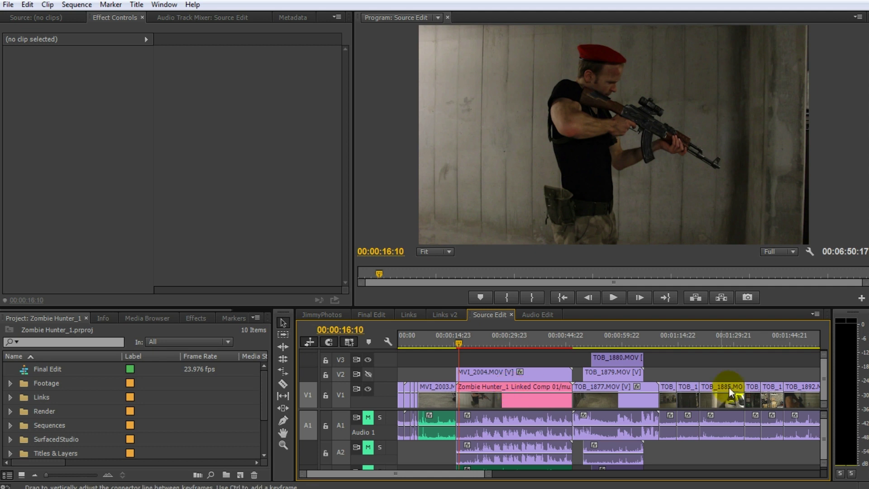
scroll(727, 388, down, 5)
Scrub to the later clips and marquee-select TOB_1885 through TOB_1893 on V1
drag(536, 342, 613, 365)
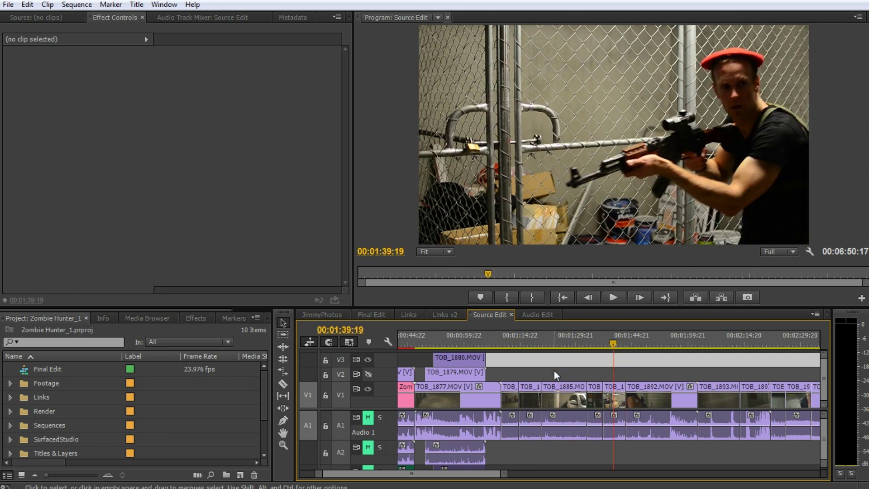
drag(543, 364, 738, 457)
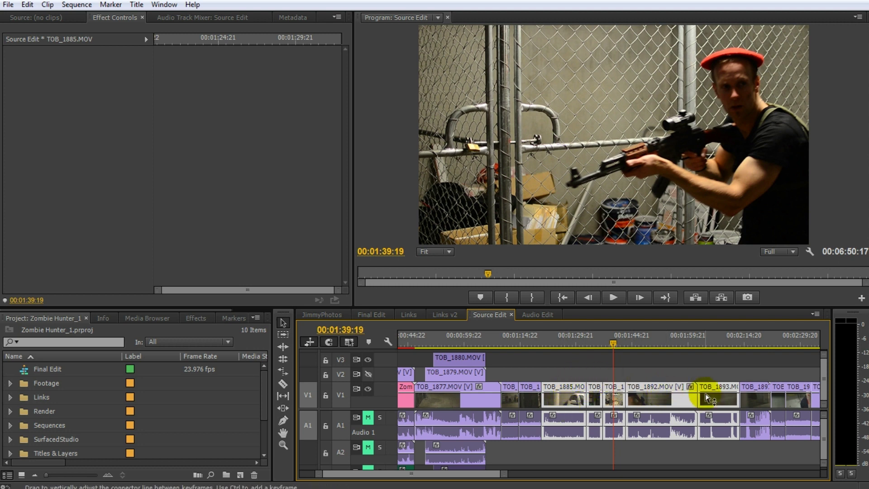
click(599, 359)
drag(565, 357, 718, 438)
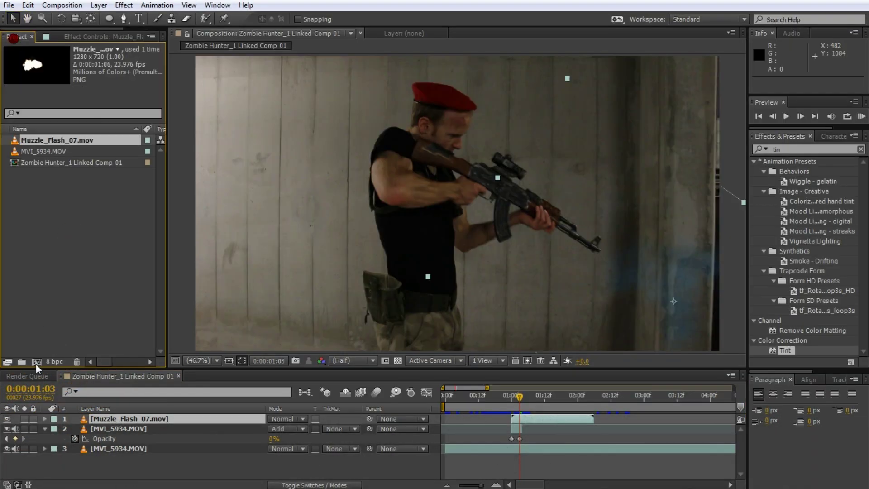
Create a new composition named Sequence at 1920x1080, 23.976 fps
click(37, 362)
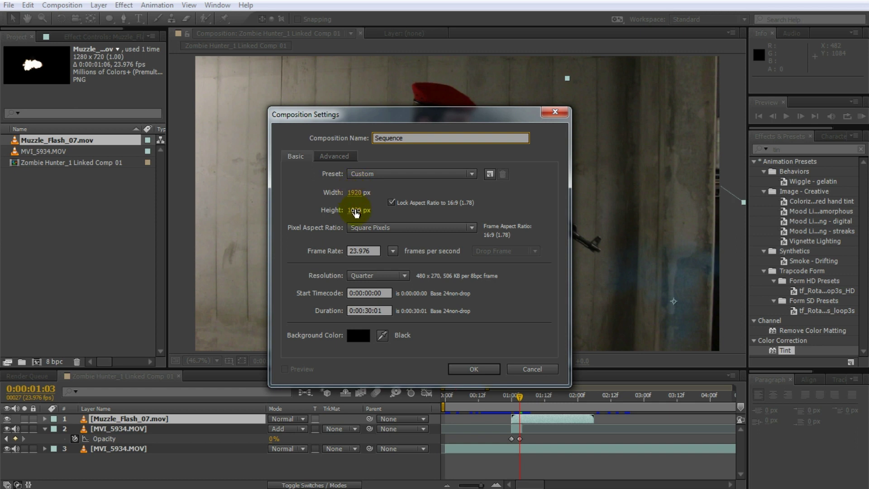
click(461, 368)
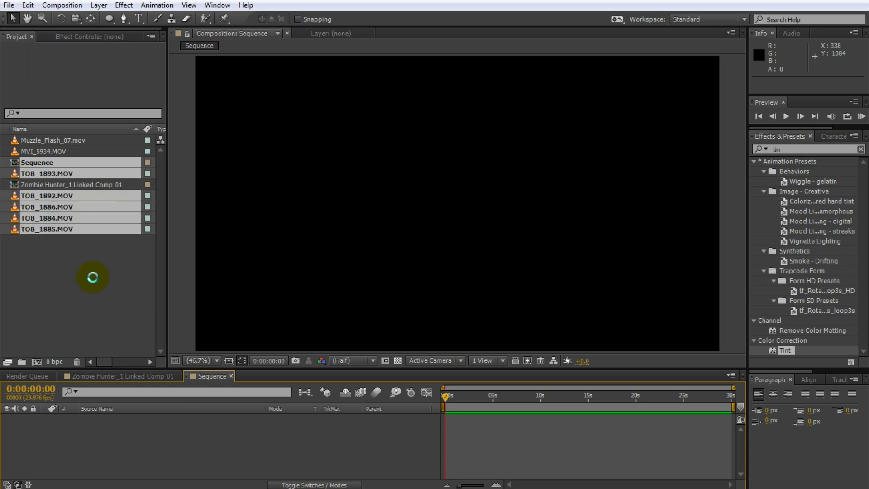
Zoom the timeline out to the whole comp and select the TOB_7812.MOV footage layer
drag(511, 387, 733, 388)
drag(613, 397, 668, 413)
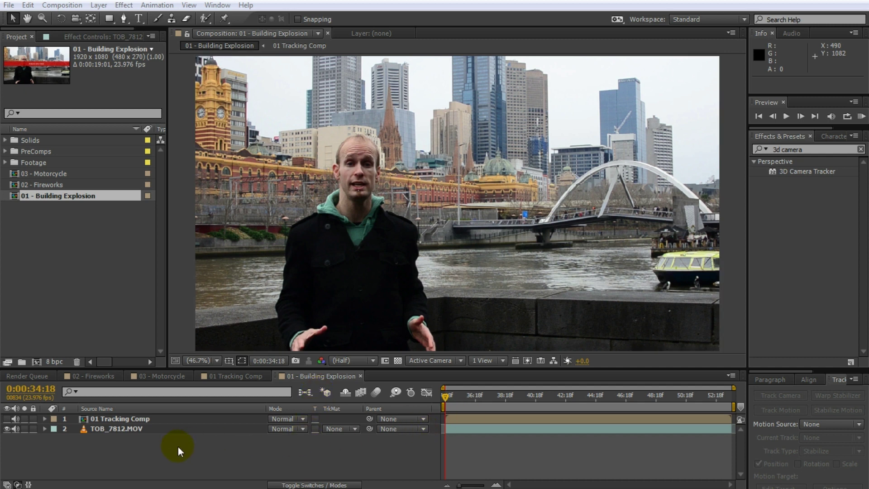
click(188, 428)
Show the 01 Tracking Comp layer, hide TOB_7812.MOV, and select the tracking comp
drag(450, 398, 431, 404)
click(103, 426)
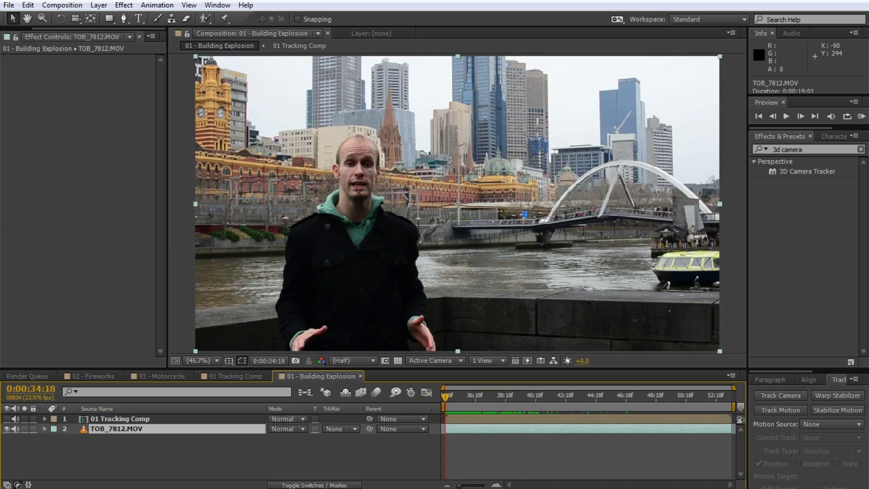
click(6, 418)
click(6, 428)
click(116, 419)
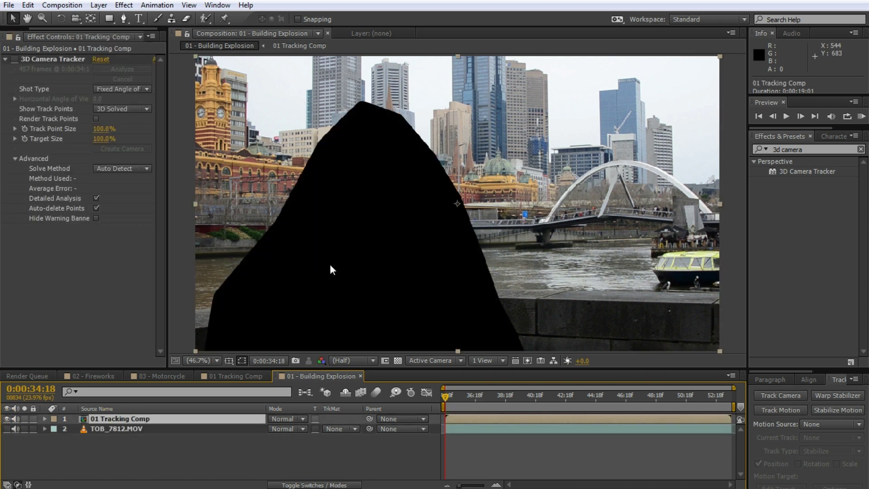
drag(450, 395, 471, 413)
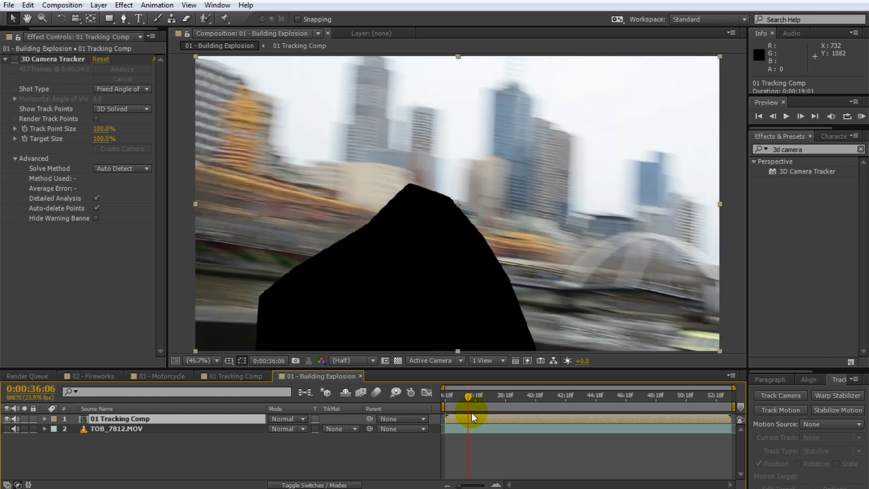
Enable the 3D Camera Tracker, scrub through the failed solve, then switch it off
click(15, 58)
click(32, 60)
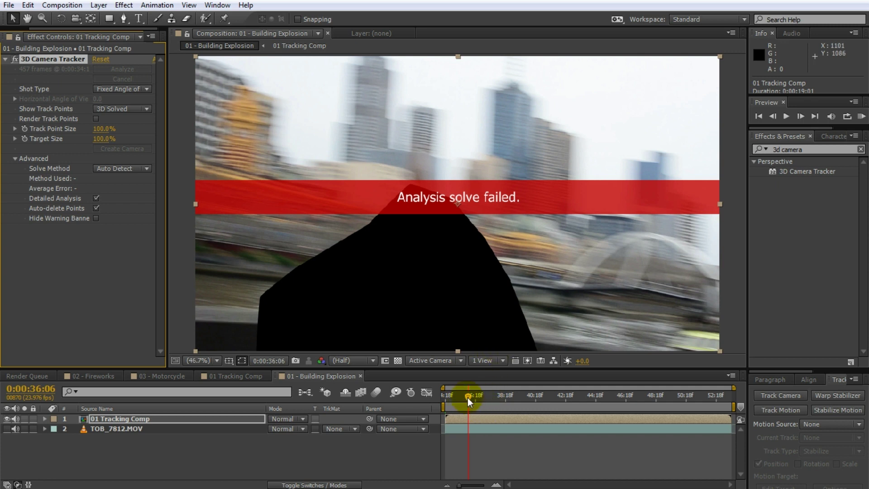
mouse_move(468, 398)
mouse_down()
mouse_move(460, 398)
mouse_move(476, 403)
mouse_up()
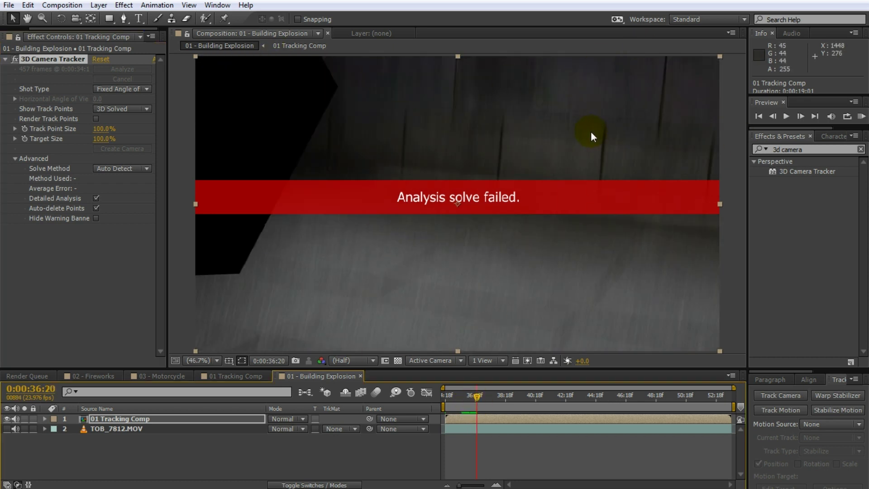
drag(479, 396, 591, 409)
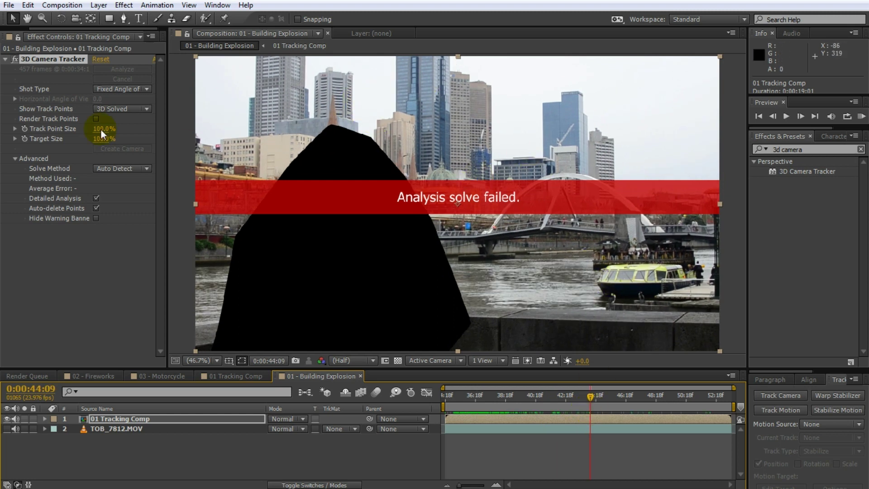
click(15, 59)
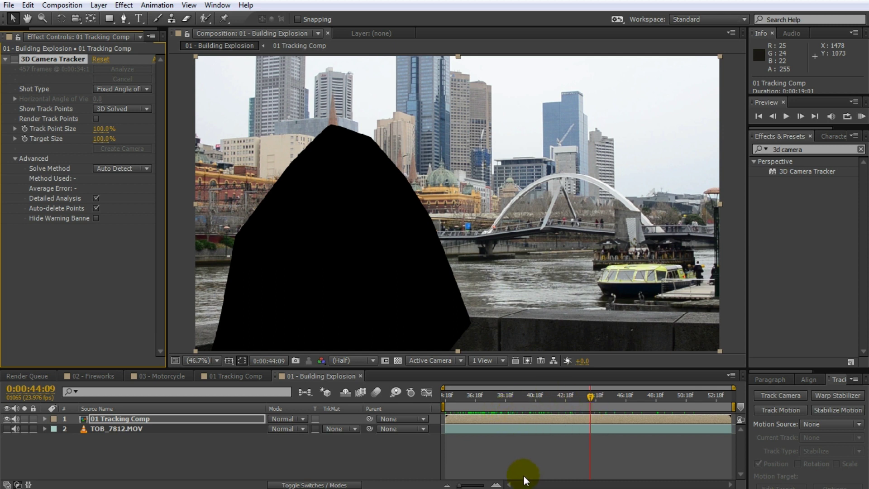
click(78, 376)
Scrub through the 02 - Fireworks footage to review the track points over the buildings
click(447, 395)
drag(447, 396, 690, 397)
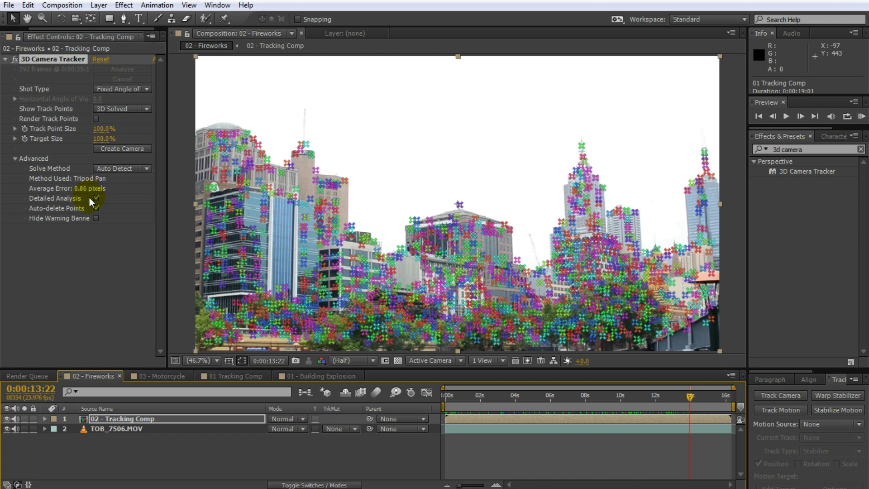
drag(695, 396, 591, 401)
Hide TOB_7506.MOV, select 02 - Tracking Comp and scrub the masked result around four seconds
click(7, 428)
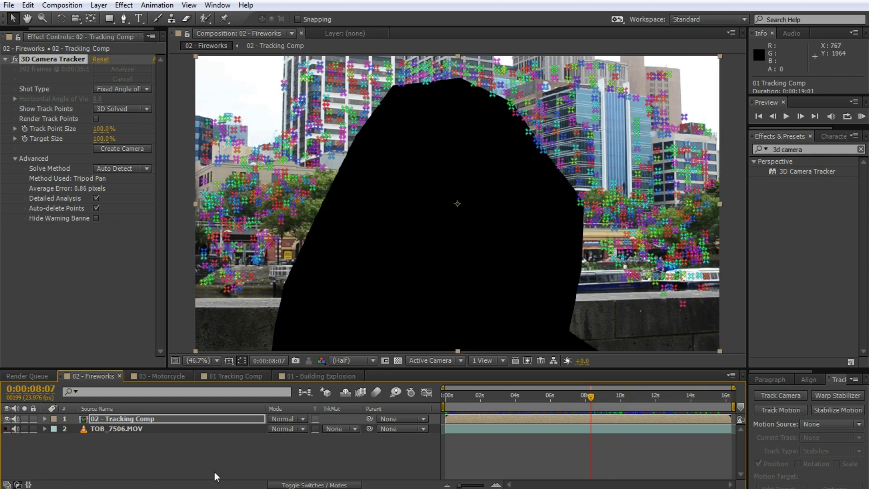
click(134, 420)
click(135, 420)
drag(477, 403, 566, 397)
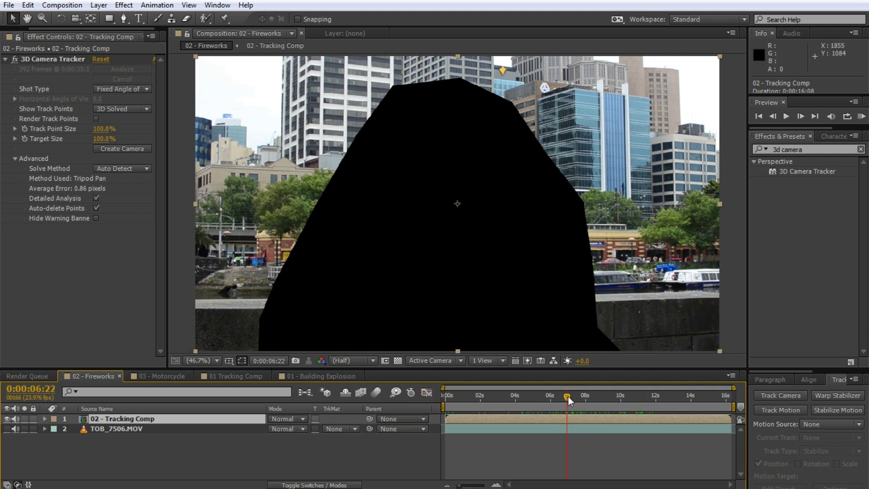
drag(569, 396, 586, 409)
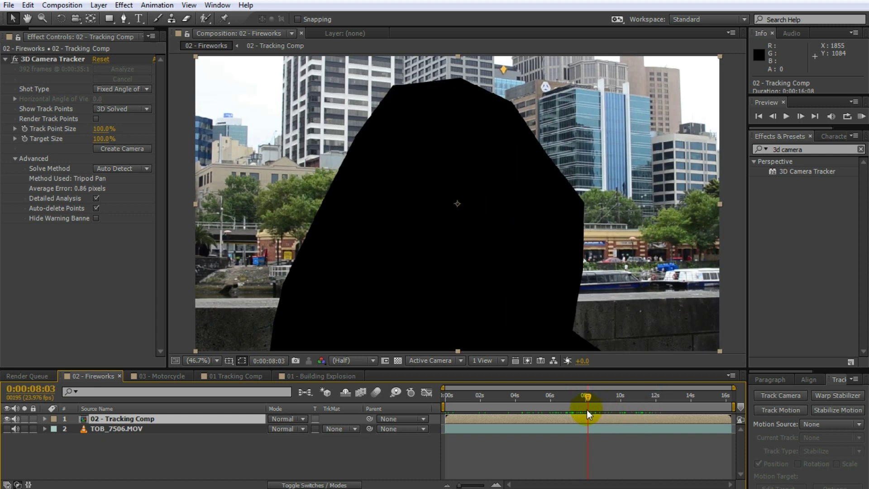
Show the 3D Camera Tracker's Tripod Pan track points and scrub to about ten seconds
click(50, 60)
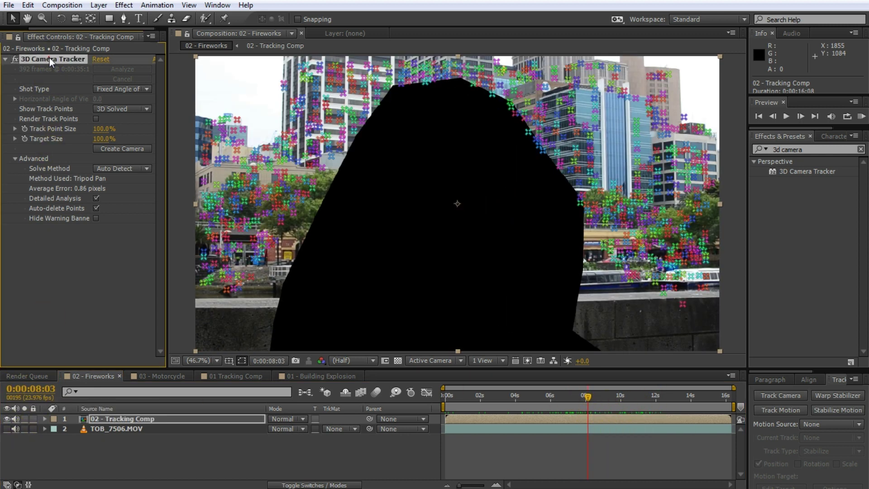
drag(588, 398, 620, 398)
click(477, 186)
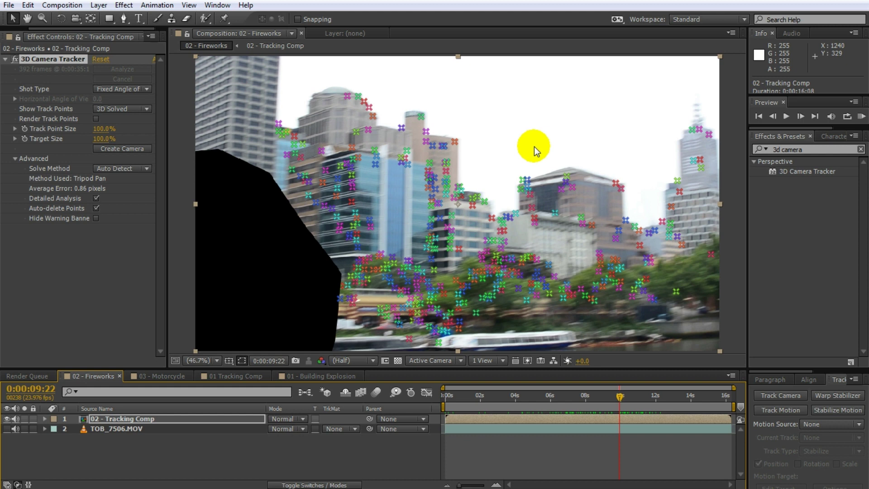
mouse_move(359, 105)
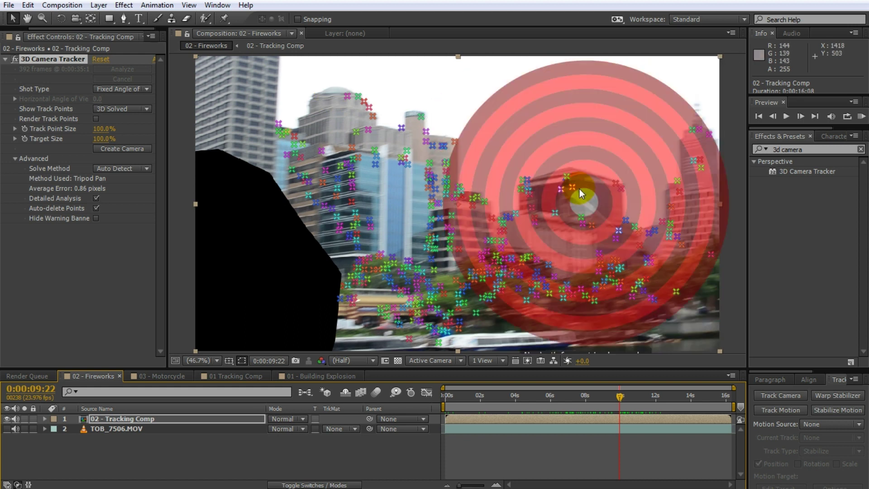
drag(504, 394, 496, 396)
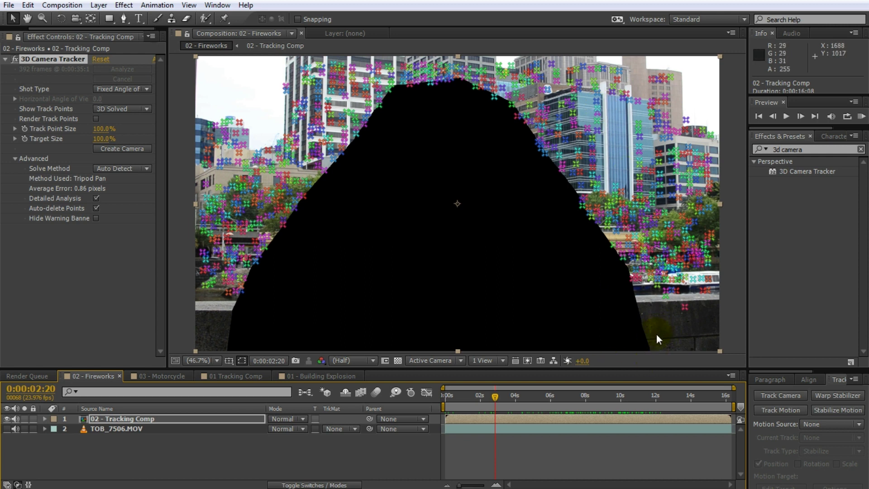
drag(494, 391, 632, 405)
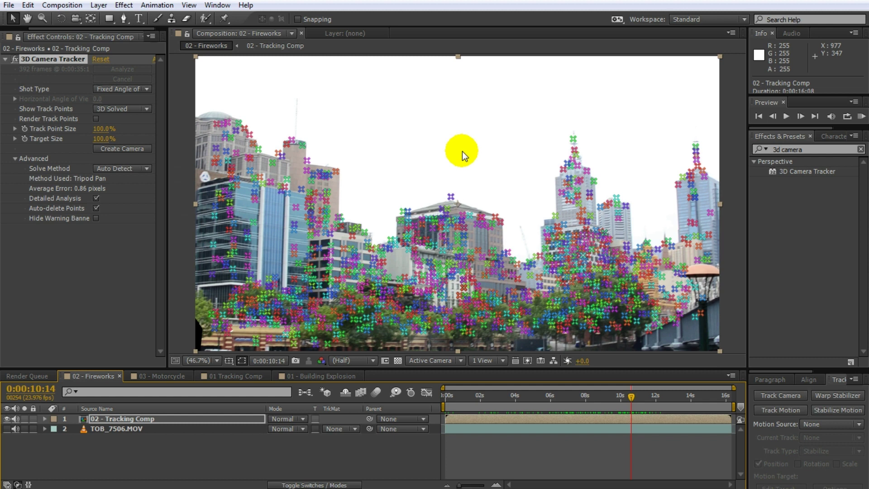
right_click(573, 137)
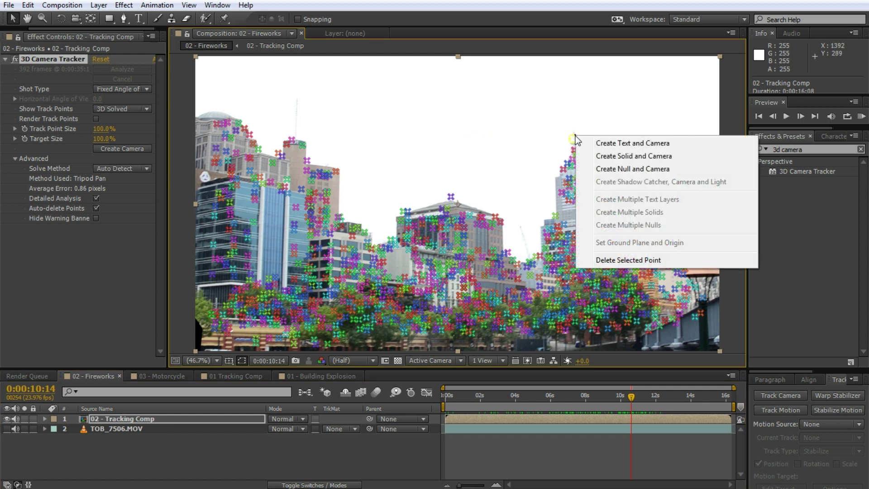
Create a tracked text layer and camera on the skyline, with black fill, scaled slightly smaller
click(647, 143)
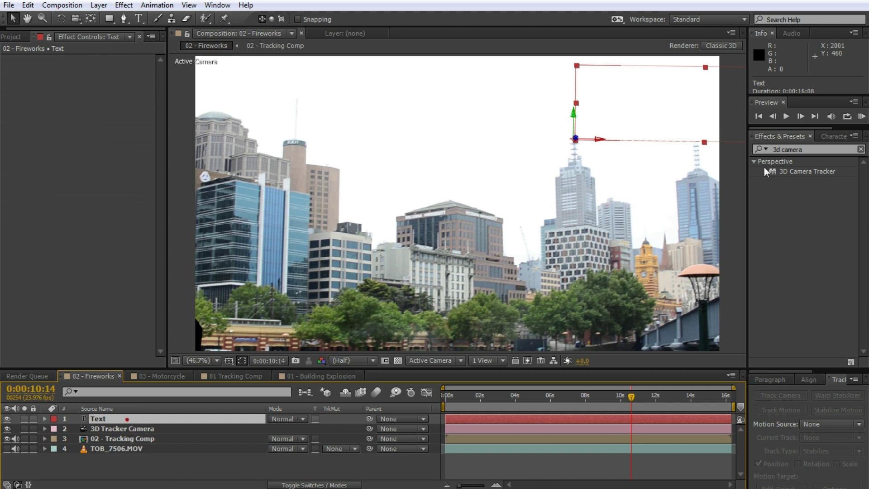
click(835, 136)
click(849, 162)
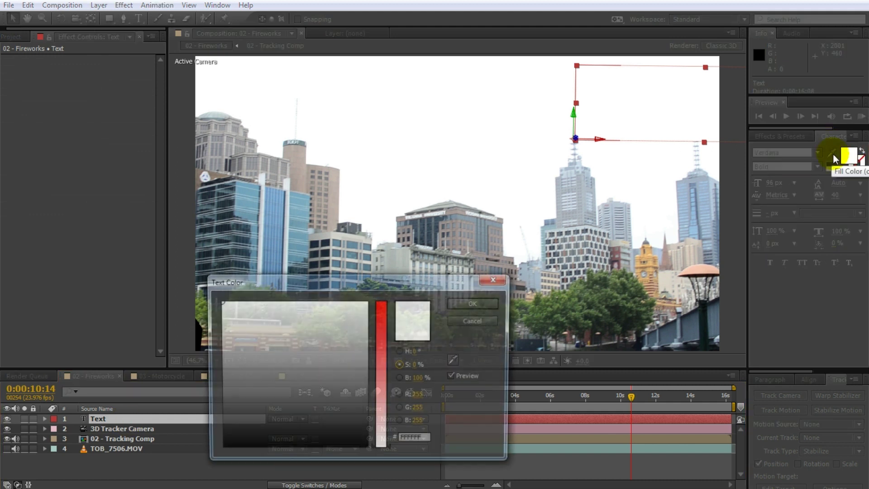
click(463, 303)
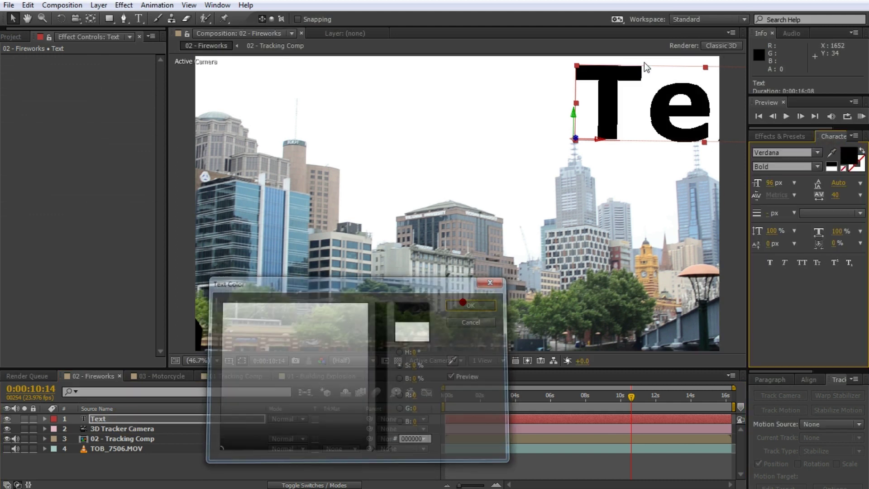
drag(576, 65, 617, 134)
Check the tracked text at 9:23, then switch to the 03 - Motorcycle composition
click(622, 468)
drag(627, 399, 647, 396)
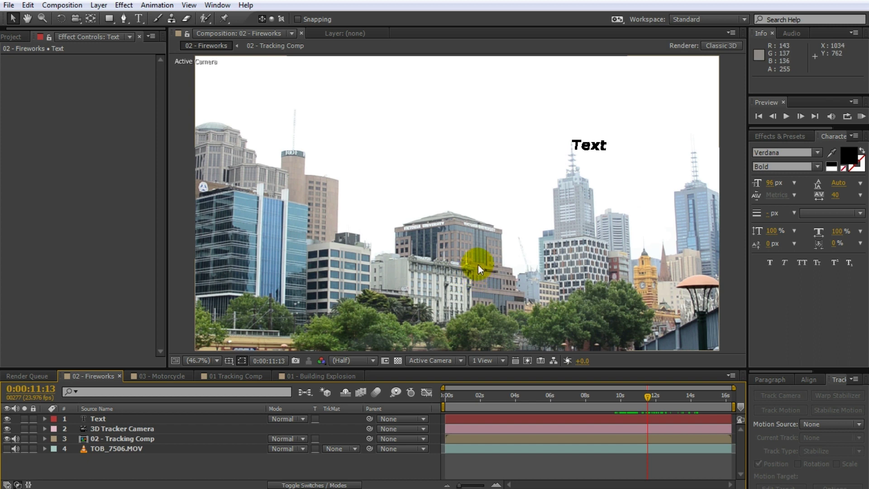
click(145, 376)
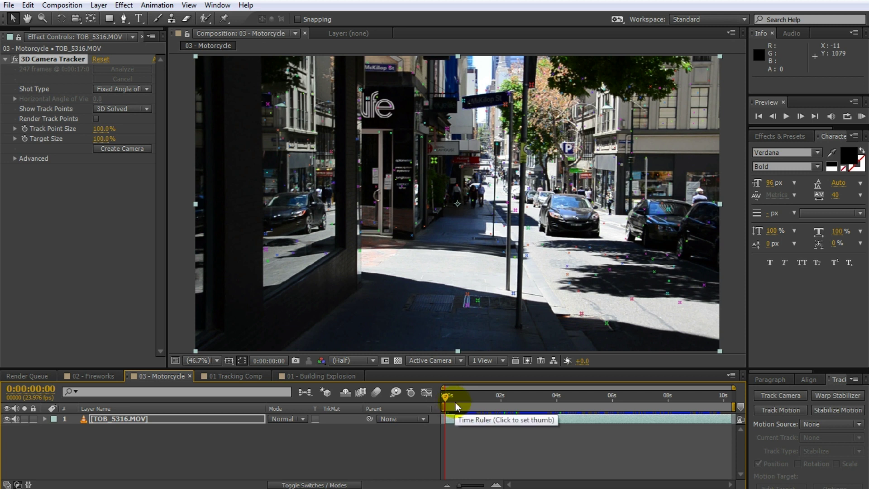
Scrub the Motorcycle footage to 0:00:03:21, where the parked bike's track points appear
drag(440, 396, 553, 406)
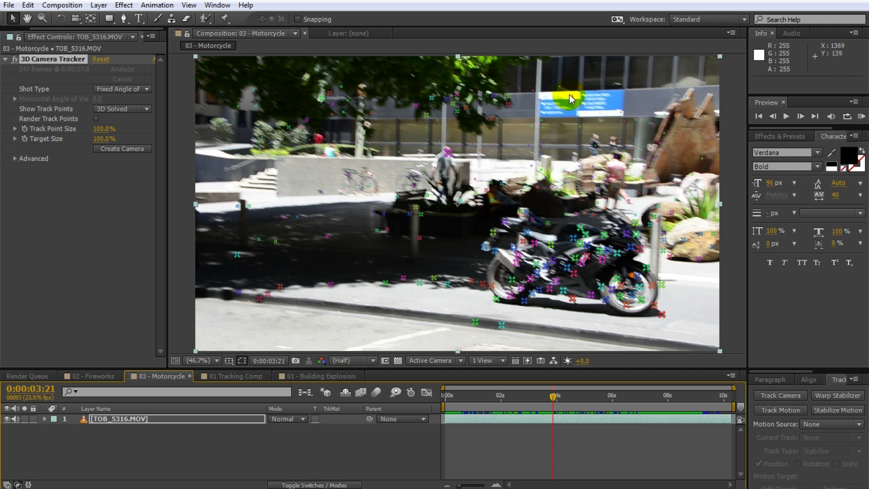
right_click(549, 247)
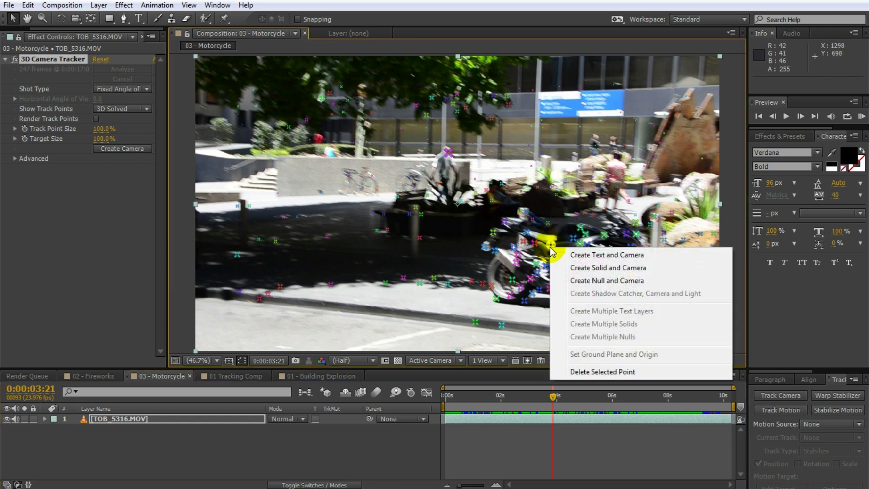
Create a tracked text layer on the motorcycle's points, enlarge it and make it white
click(568, 256)
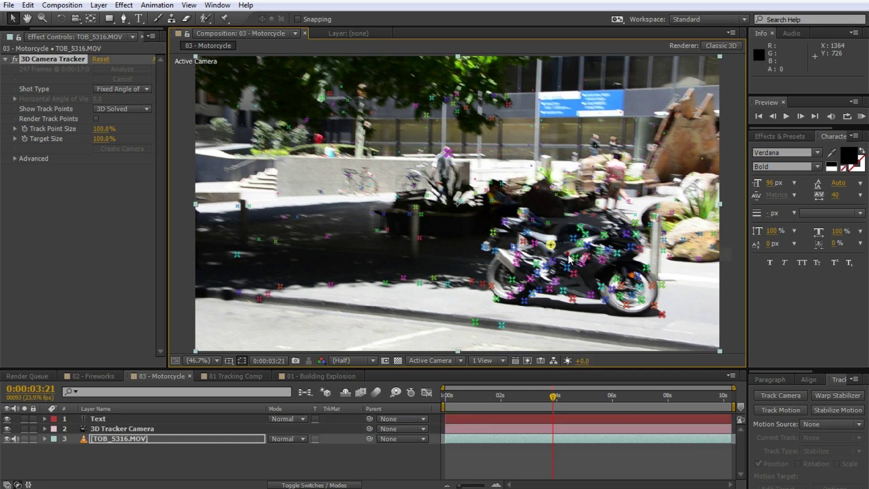
click(564, 239)
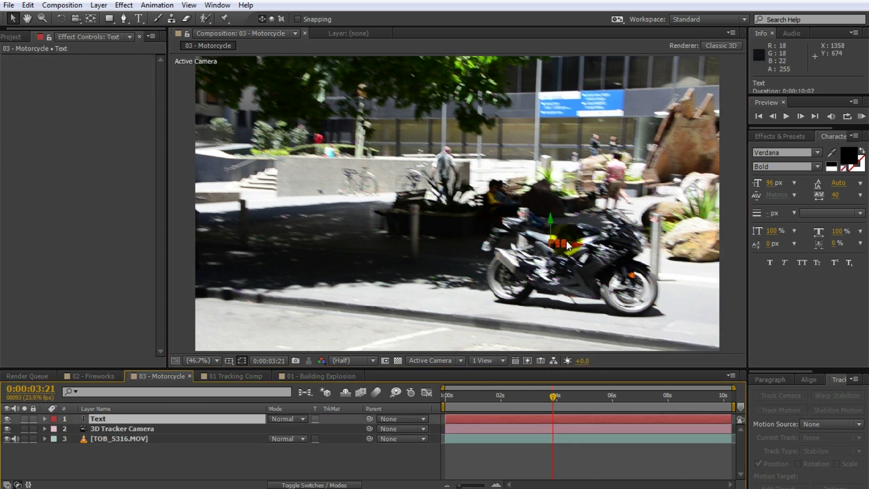
drag(566, 240, 687, 199)
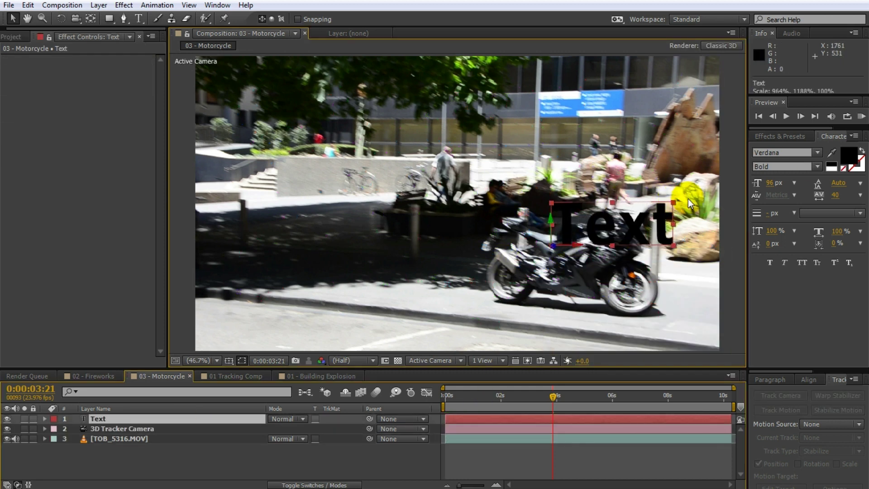
click(831, 153)
click(838, 163)
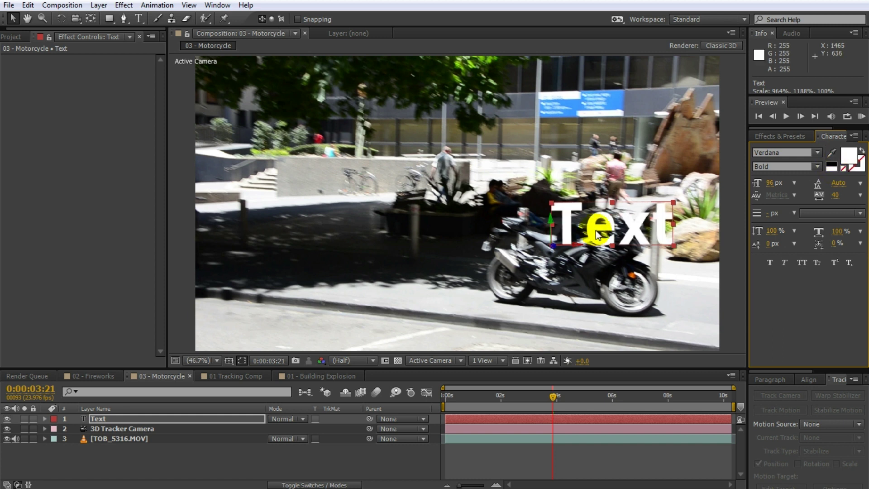
Retype the text as 'Motorcycle' at 45 px and check the tracking at 4:13
double_click(630, 240)
text(Motor)
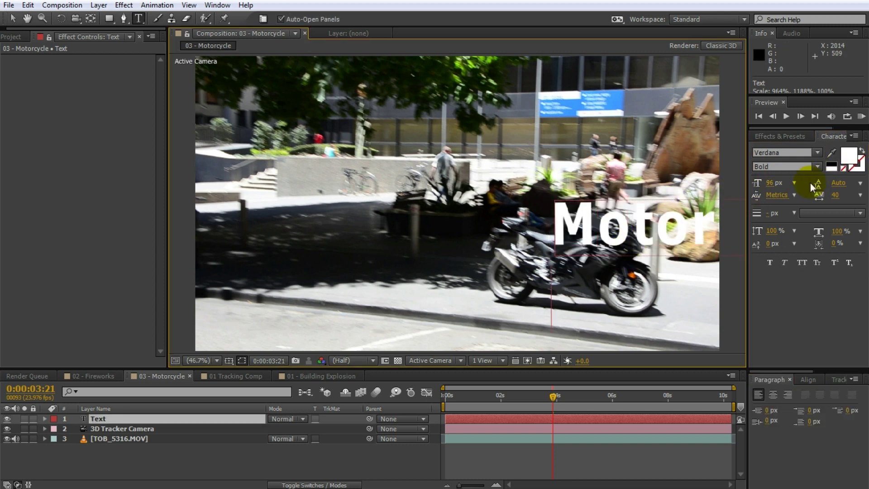
double_click(669, 223)
drag(769, 182, 731, 182)
click(622, 460)
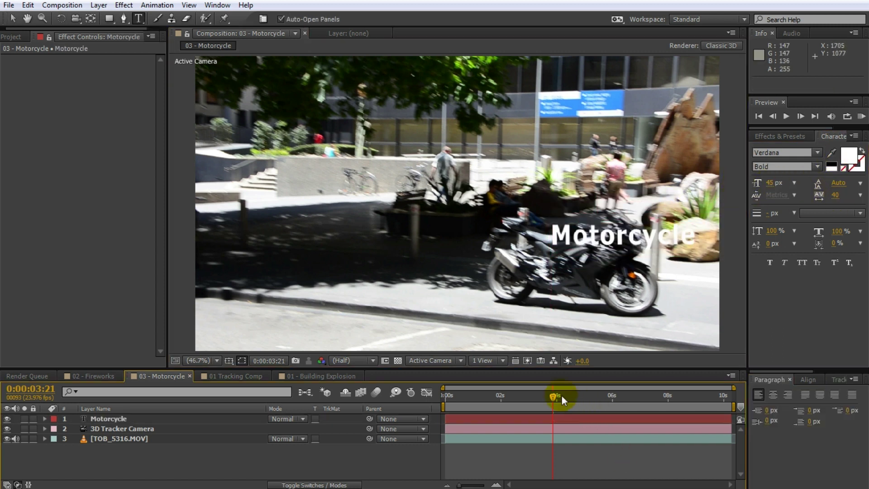
drag(561, 396, 503, 404)
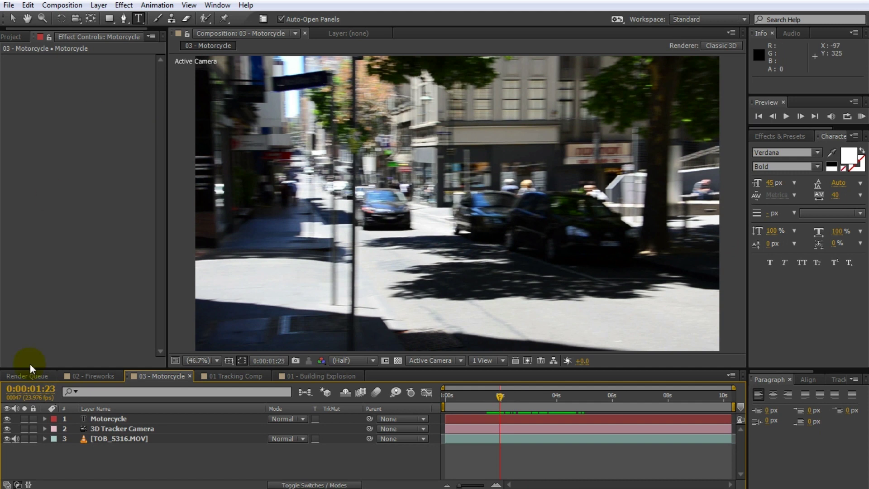
Show the footage's tracker points and create a text layer on the road's ground plane
click(110, 434)
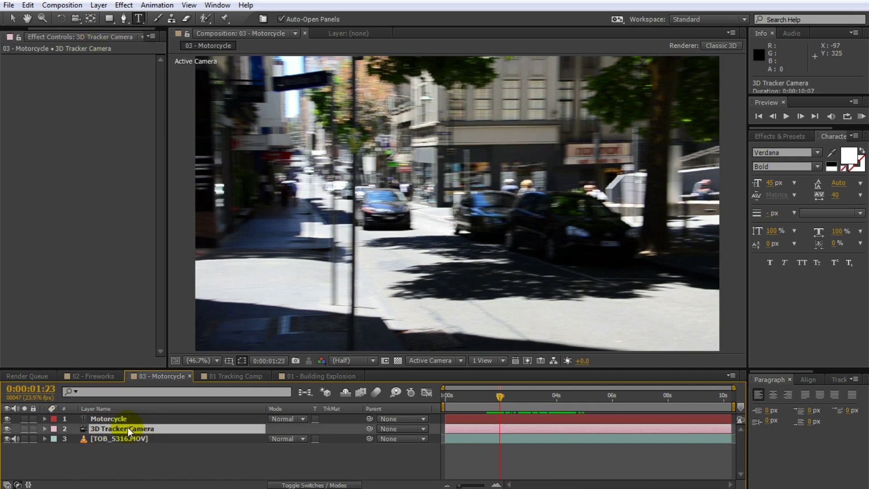
click(122, 440)
click(50, 59)
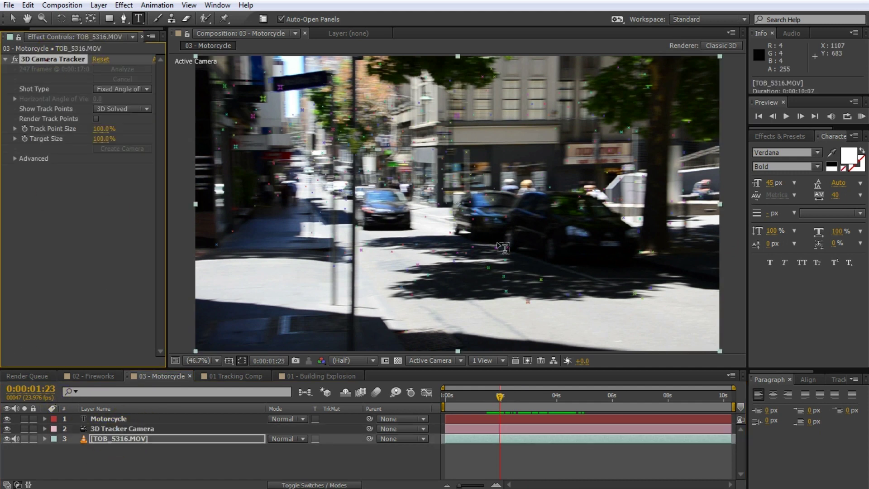
click(14, 19)
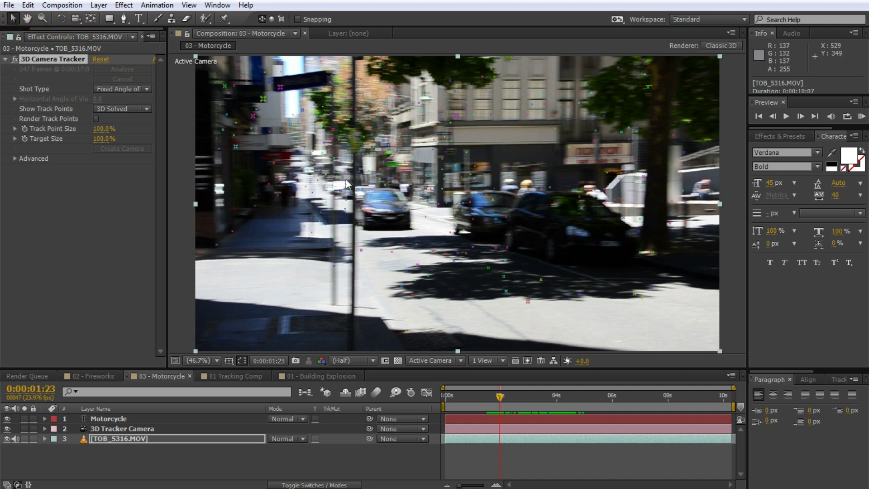
click(447, 254)
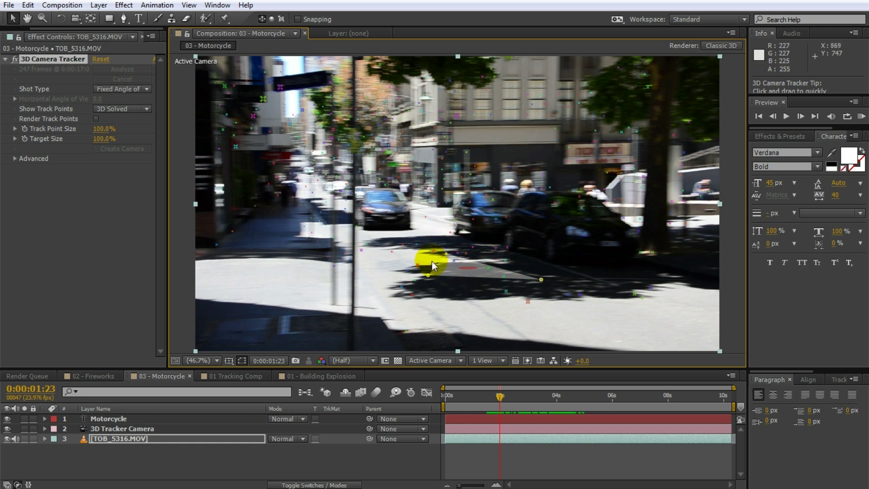
right_click(452, 273)
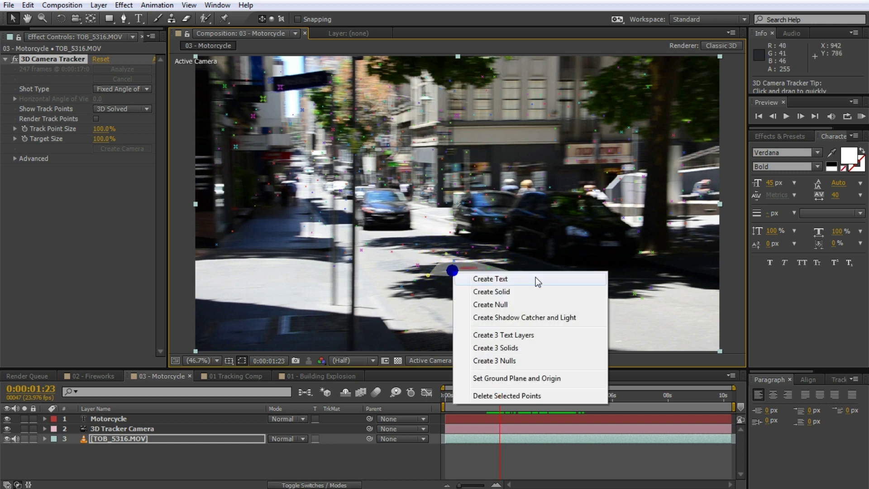
click(512, 280)
Rotate the ground text to lie flat along the road and enlarge it
click(152, 418)
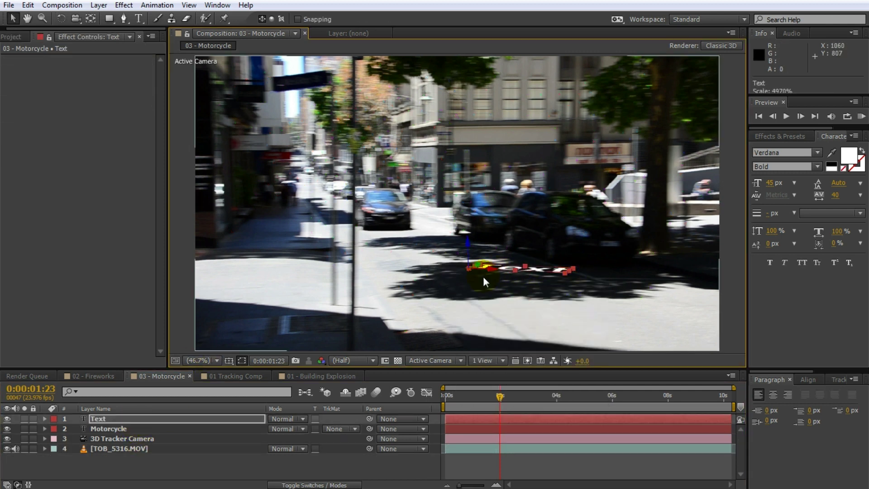
key(w)
drag(493, 270, 444, 270)
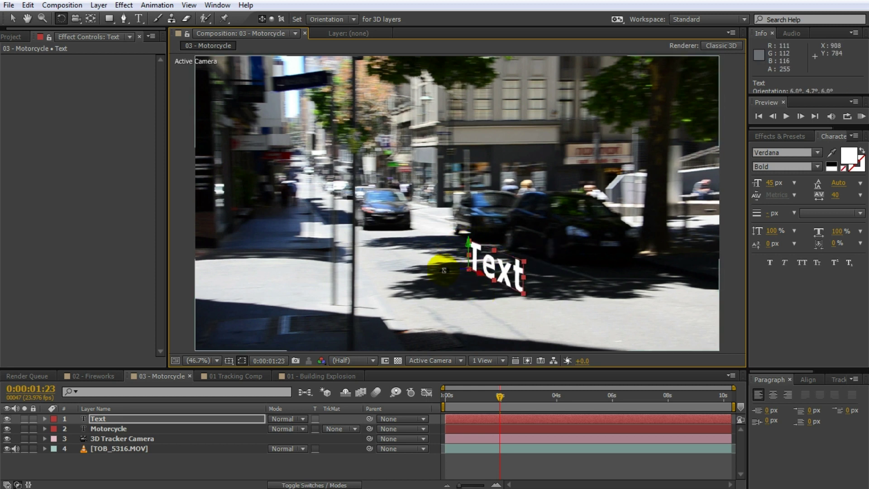
key(v)
drag(523, 262, 545, 261)
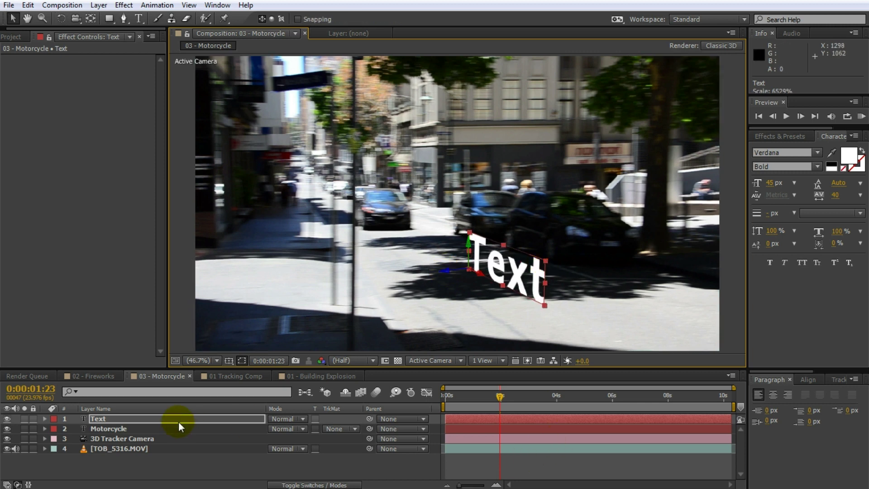
Retype the text as 'Street' and check the tracking at 0:00:00:12
double_click(538, 262)
text(Street)
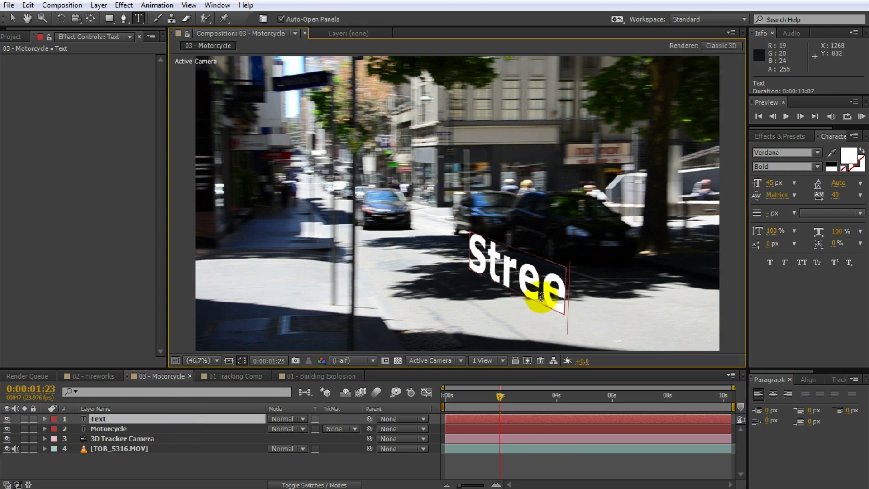
click(13, 18)
click(514, 466)
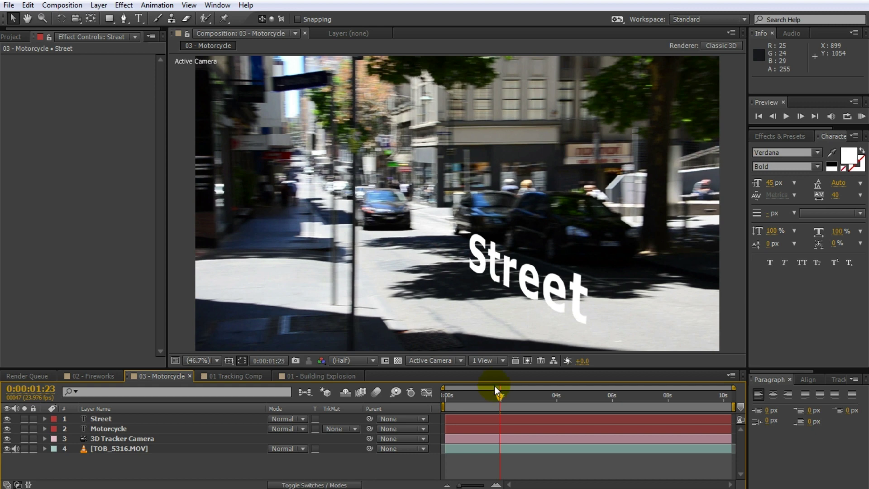
mouse_move(497, 401)
mouse_down()
mouse_move(457, 403)
mouse_move(536, 405)
mouse_move(447, 394)
mouse_move(522, 401)
mouse_move(500, 398)
mouse_up()
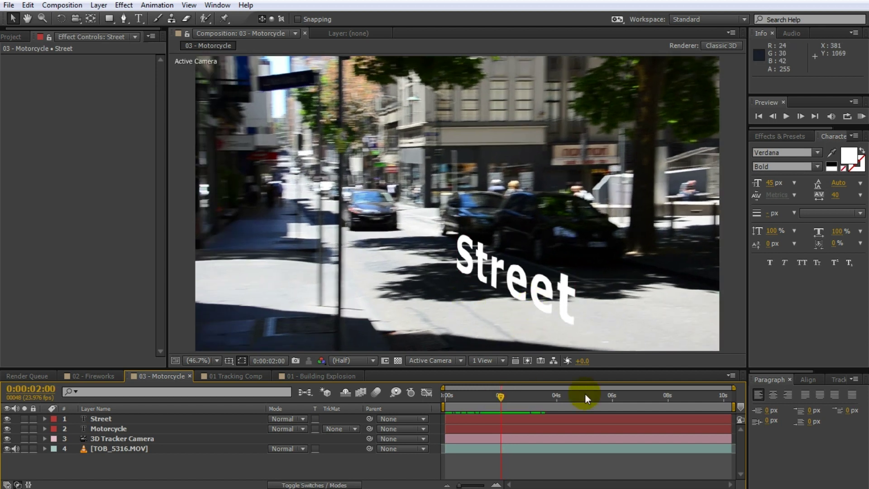
Enable the composition's Motion Blur from the F4 switches and scrub to review the blurred text
mouse_move(506, 397)
mouse_down()
mouse_move(516, 395)
mouse_move(510, 406)
mouse_up()
key(F4)
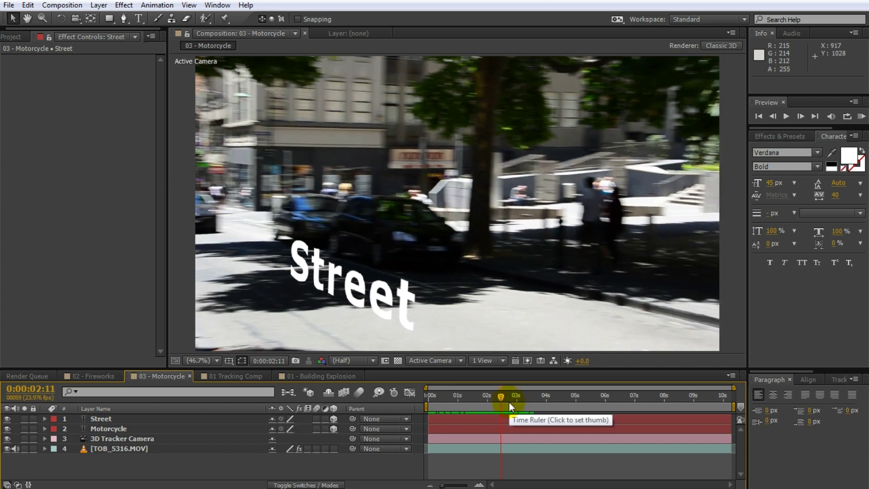
click(360, 394)
drag(496, 401, 548, 398)
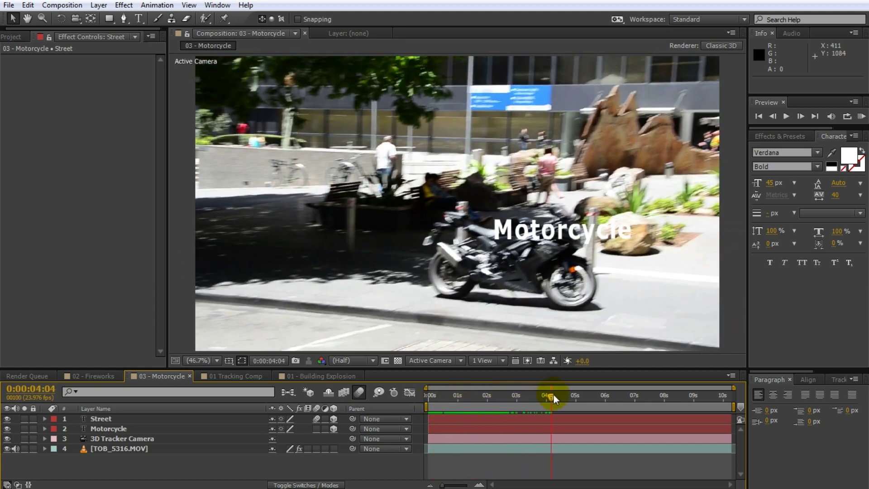